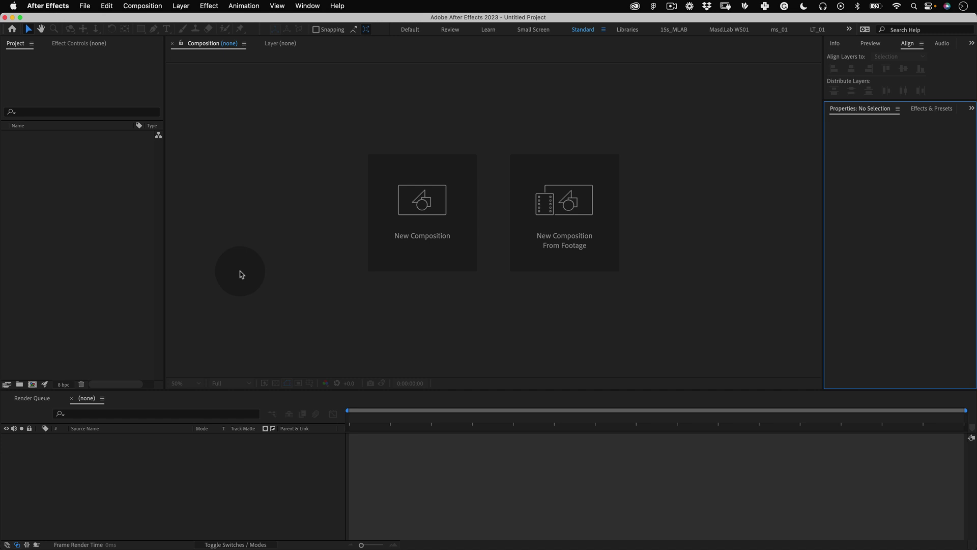
# Step: Create a new Maxon Cinema 4D file saved as Kinetic_Type.c4d
pyautogui.click(83, 6)
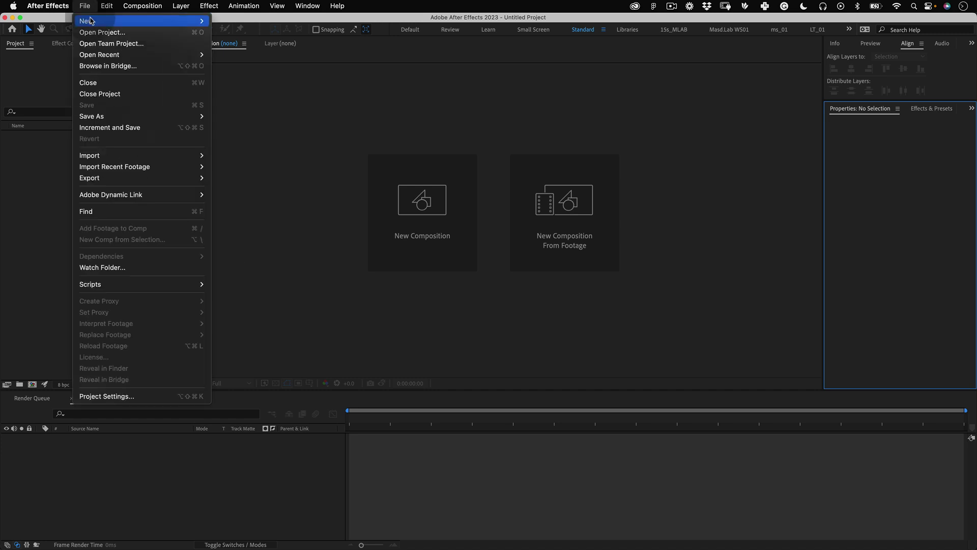
pyautogui.moveTo(101, 21)
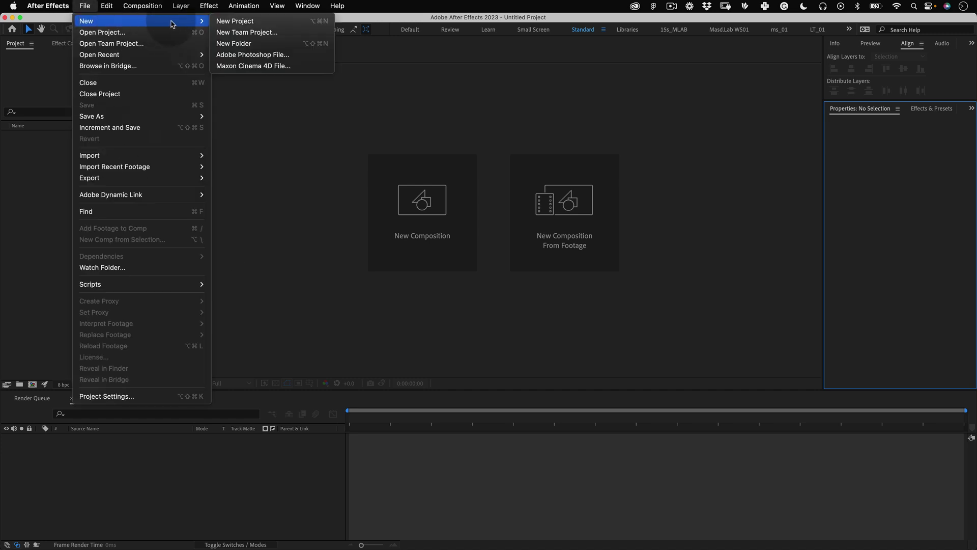
pyautogui.click(252, 65)
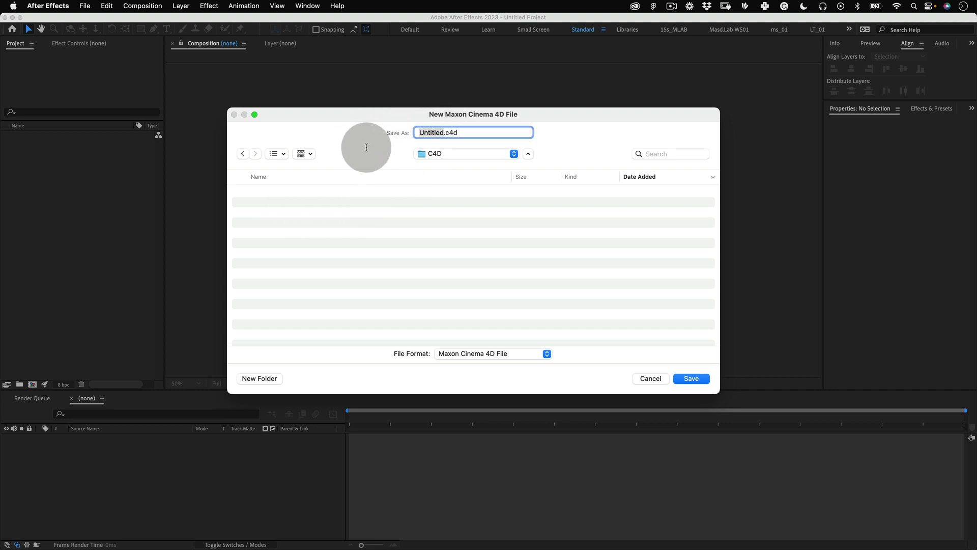
pyautogui.write('Kinetic_')
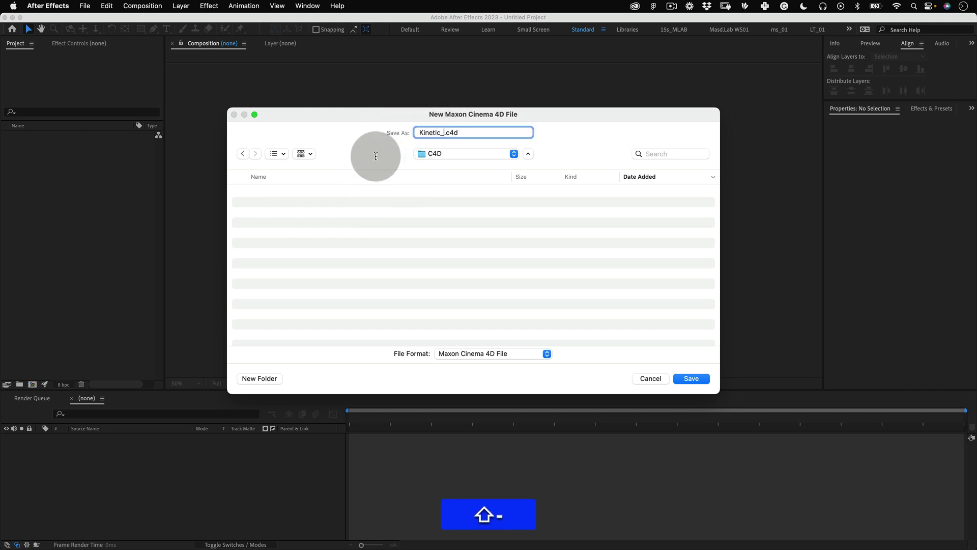
pyautogui.write('Type')
pyautogui.click(691, 379)
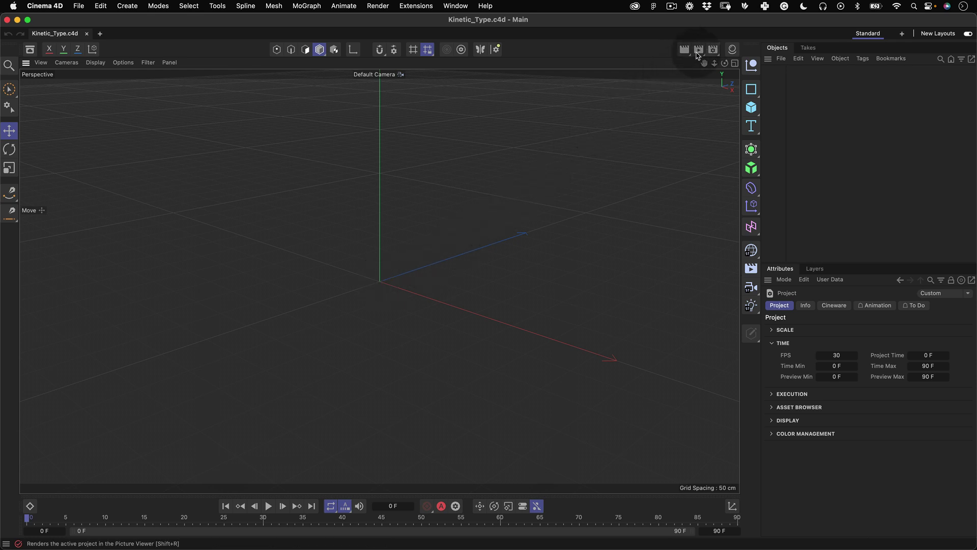
# Step: In Render Settings, set Output Width to 1080 and Height to 1080 pixels
pyautogui.click(713, 49)
pyautogui.moveTo(655, 73); pyautogui.dragTo(283, 95)
pyautogui.doubleClick(403, 141)
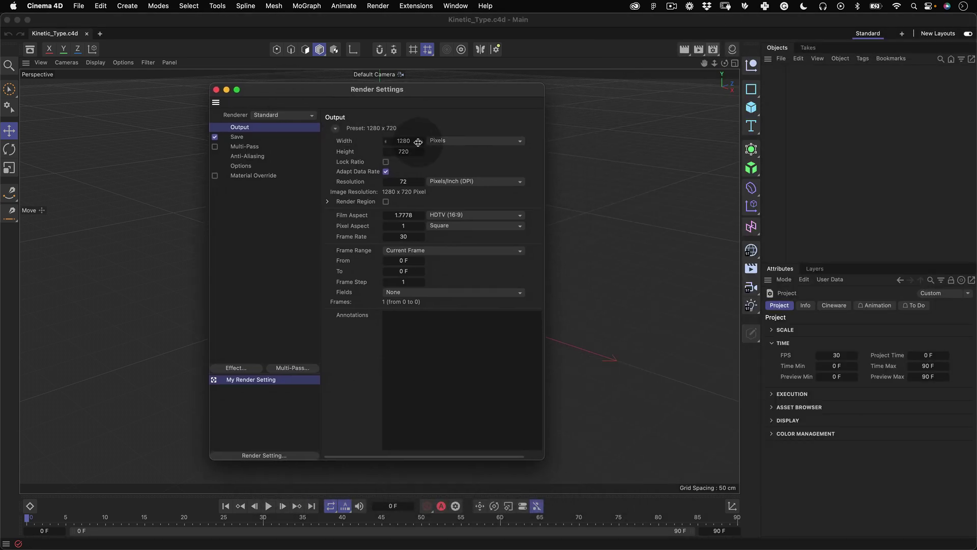
pyautogui.write('1080')
pyautogui.press('Tab')
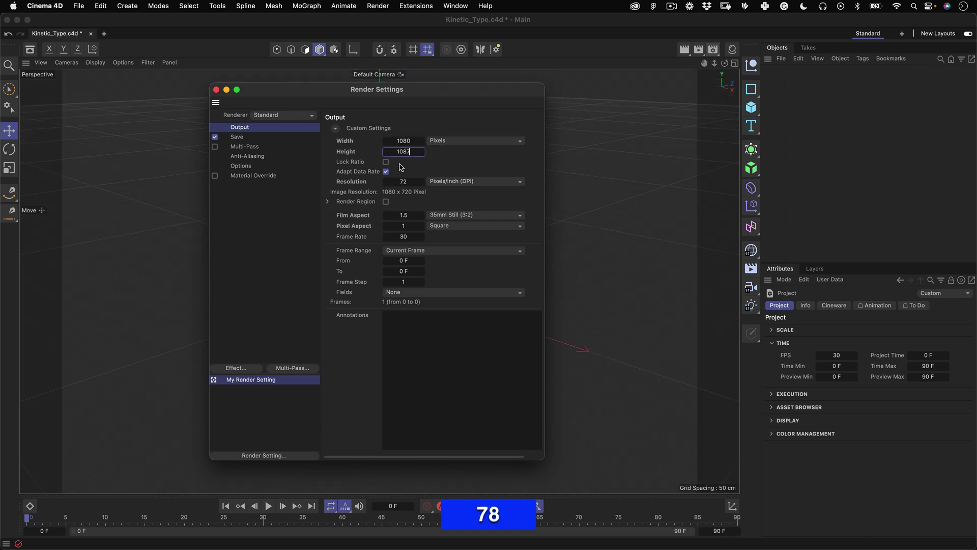
pyautogui.write('1087')
pyautogui.press('super+a')
pyautogui.press('BackSpace')
pyautogui.write('1080')
pyautogui.press('Return')
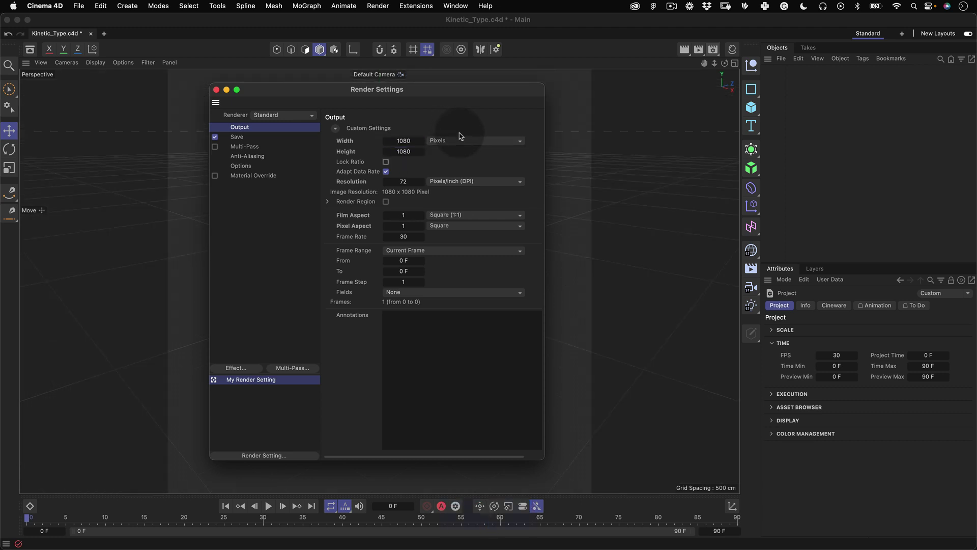
pyautogui.click(416, 317)
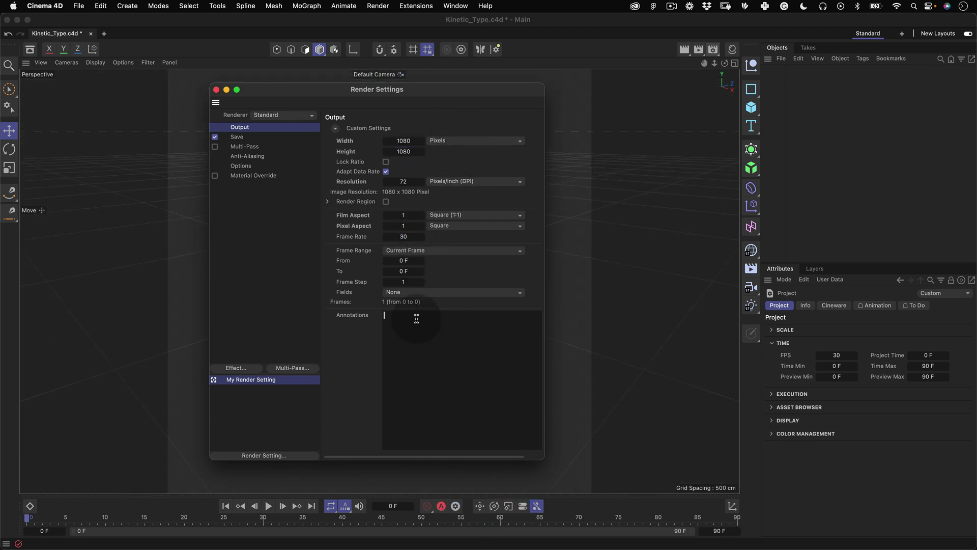
# Step: Add a Rectangle spline 150 cm high with Rounding on and a 75 cm radius
pyautogui.click(216, 89)
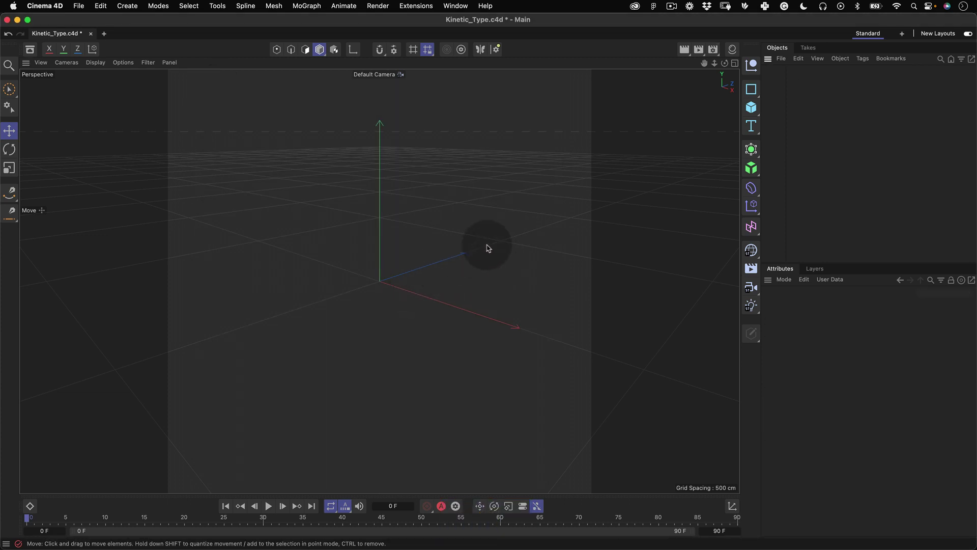
pyautogui.moveTo(752, 89); pyautogui.dragTo(783, 139)
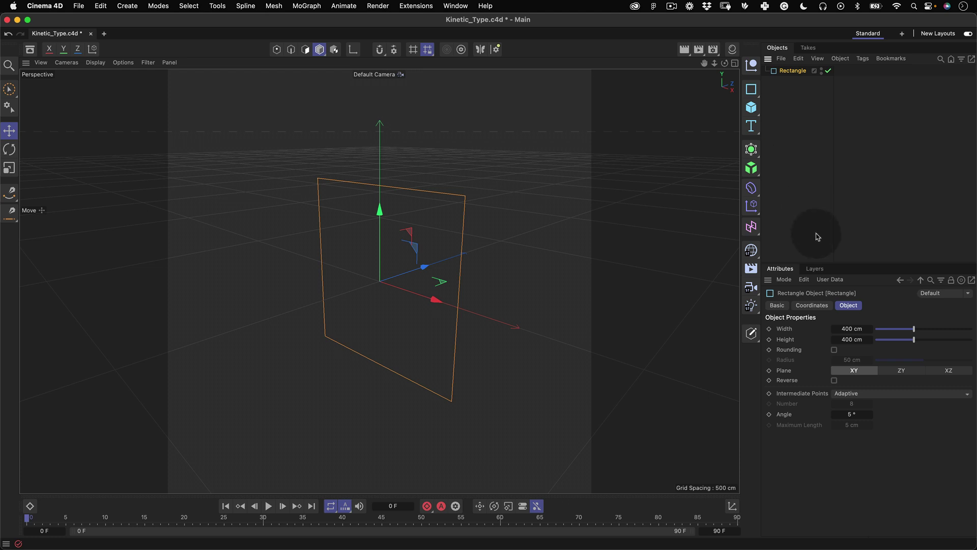
pyautogui.click(849, 338)
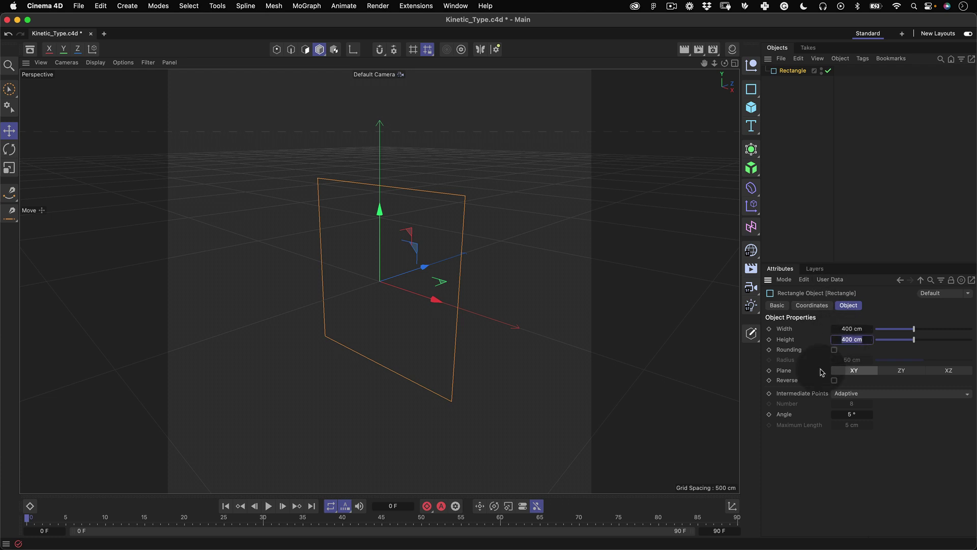
pyautogui.write('150')
pyautogui.press('Tab')
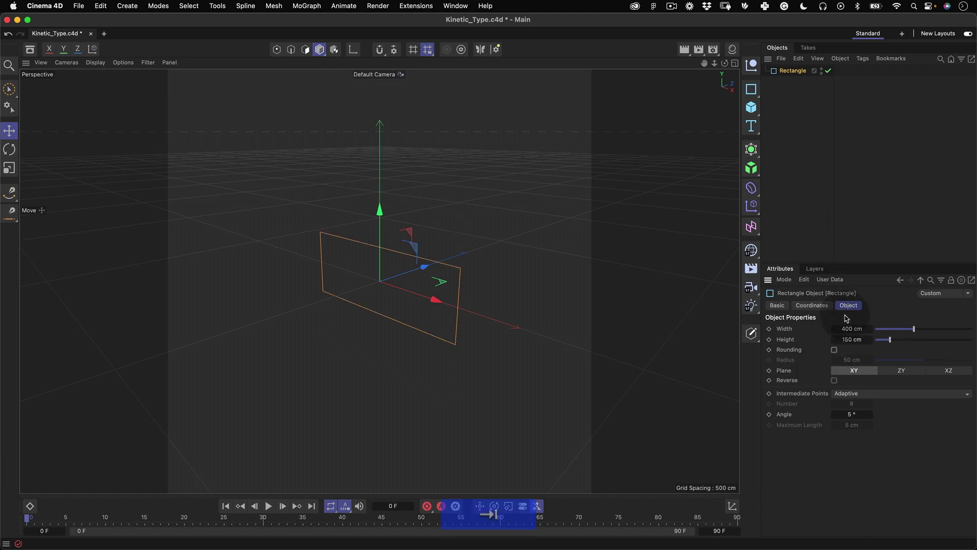
pyautogui.click(834, 349)
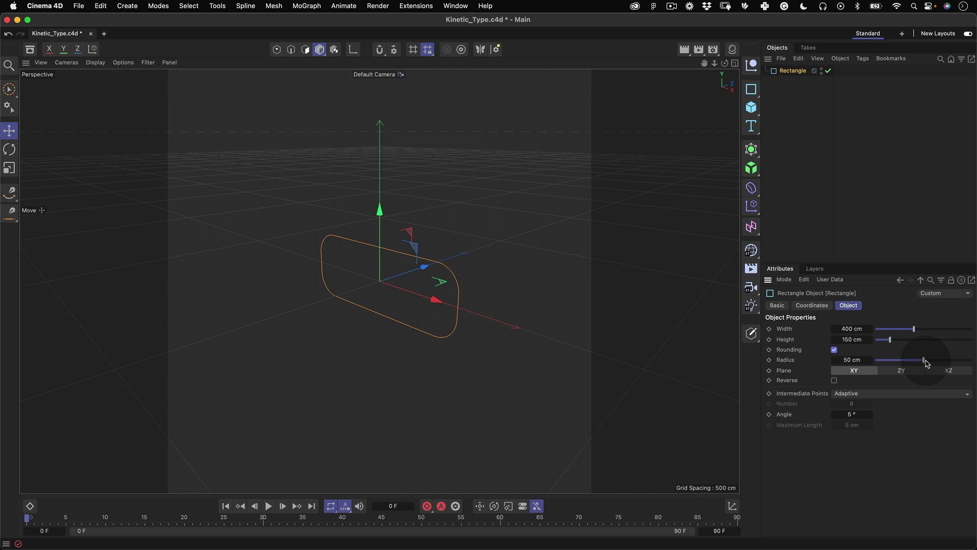
pyautogui.moveTo(925, 362); pyautogui.dragTo(958, 363)
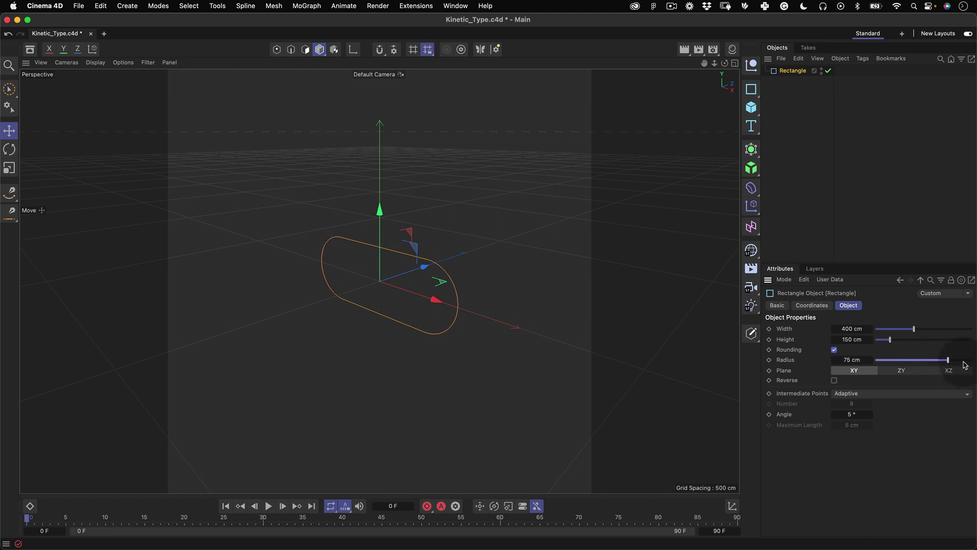
pyautogui.click(903, 211)
pyautogui.press('super+Tab')
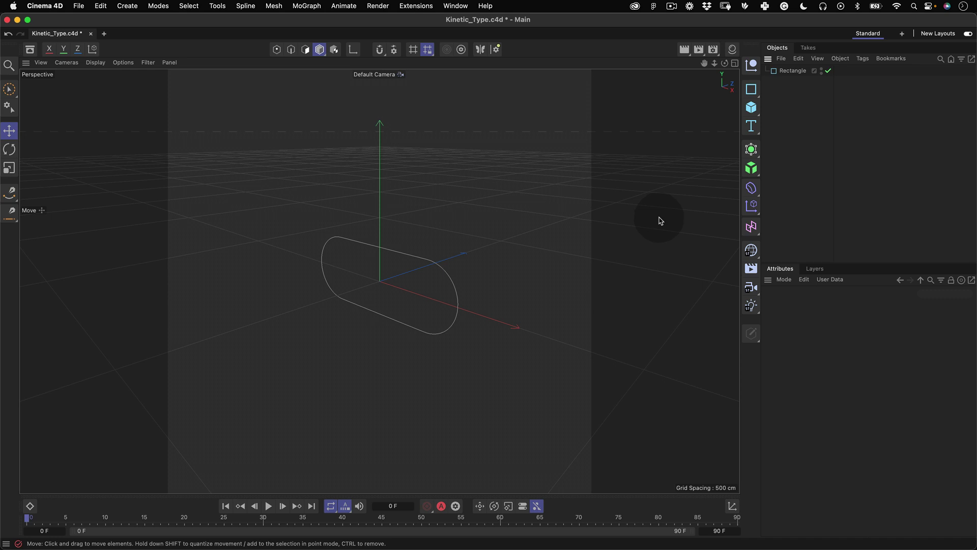
# Step: Add an Extrude generator and place the Rectangle spline inside it
pyautogui.click(751, 150)
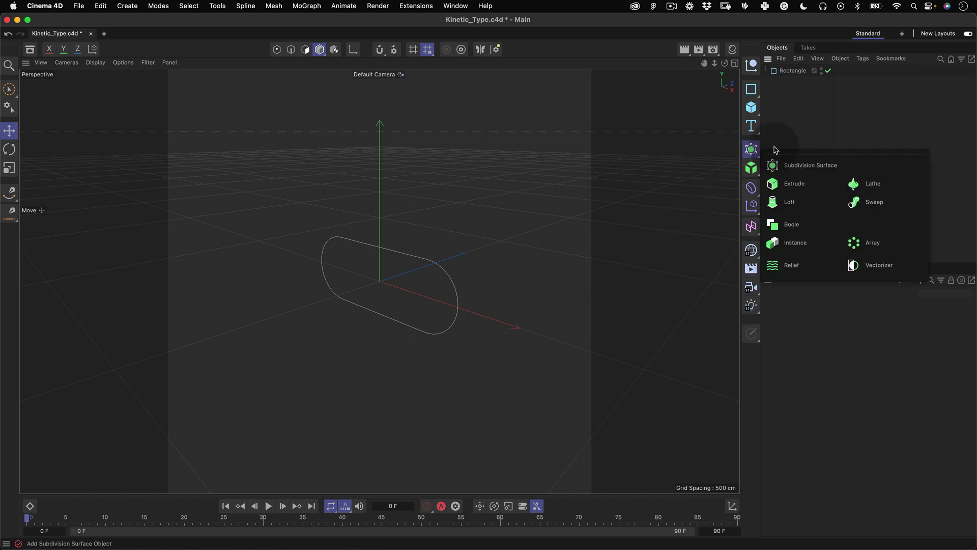
pyautogui.click(803, 184)
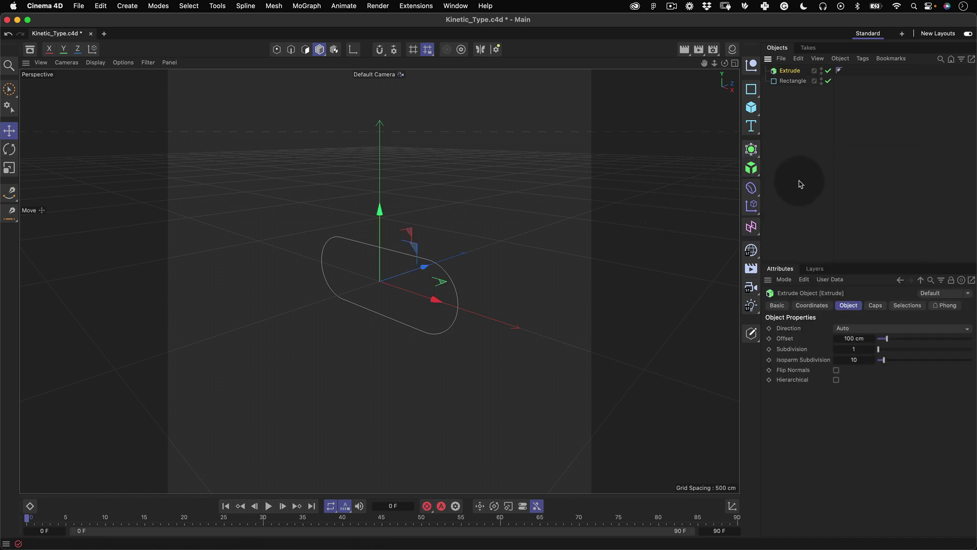
pyautogui.moveTo(794, 82); pyautogui.dragTo(797, 75)
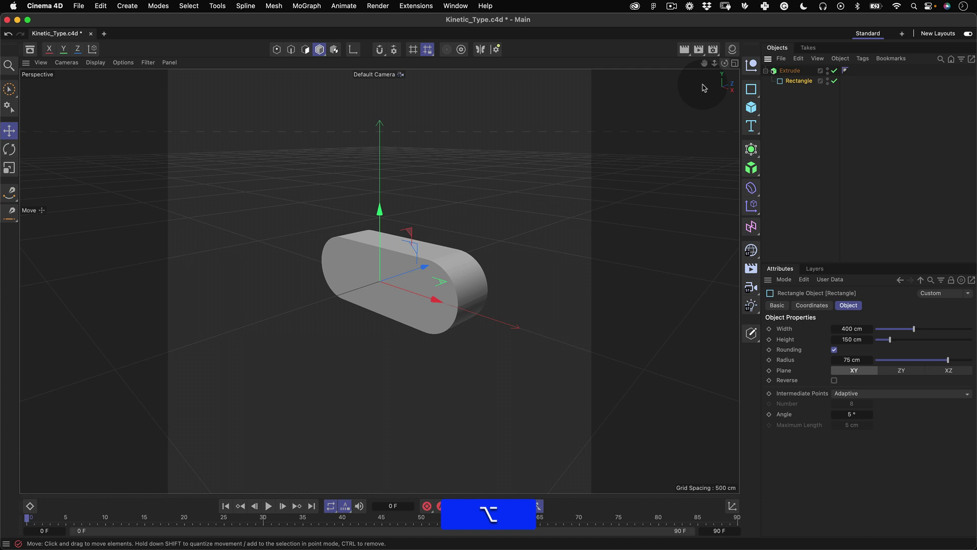
pyautogui.keyDown('alt'); pyautogui.moveTo(459, 294); pyautogui.dragTo(448, 301); pyautogui.keyUp('alt')
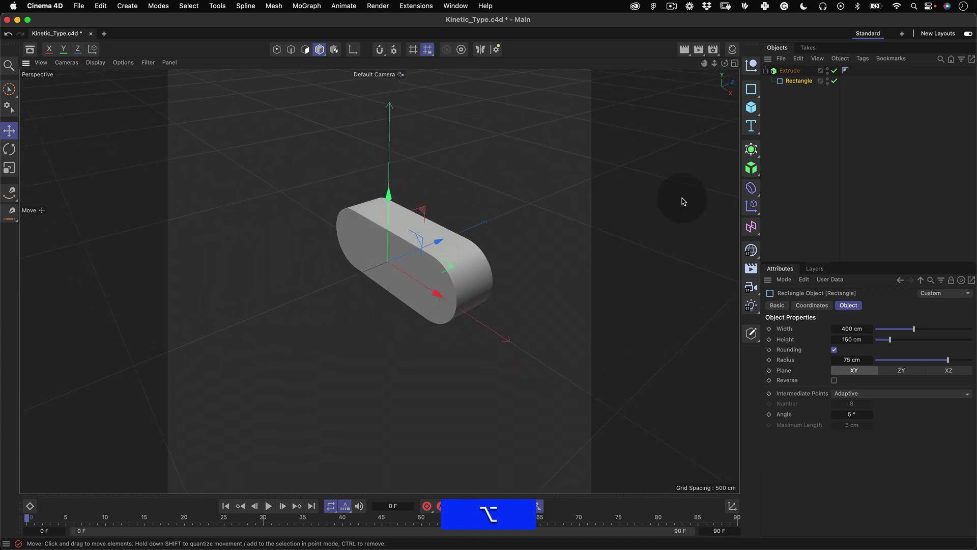
pyautogui.click(817, 137)
pyautogui.press('super+Tab')
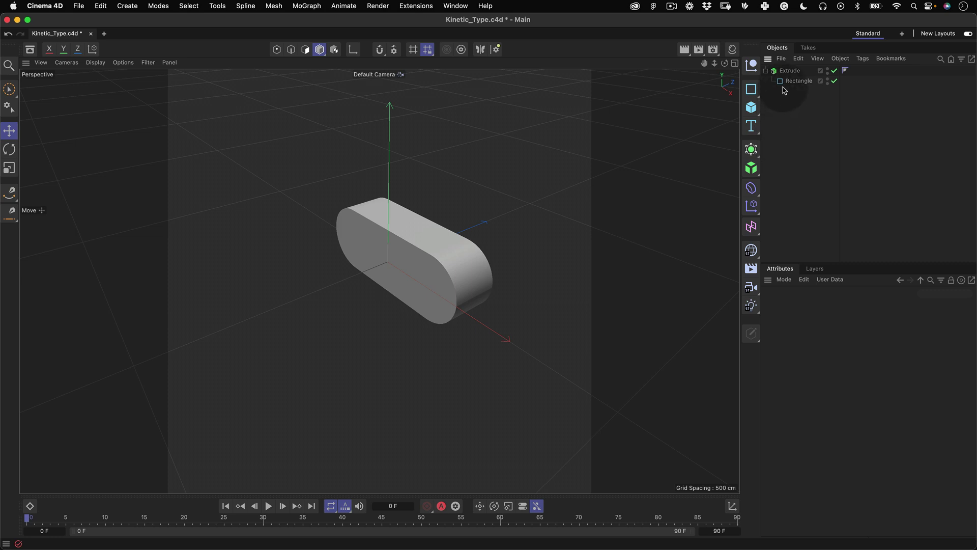
# Step: Set the Extrude offset to 250 cm
pyautogui.click(788, 71)
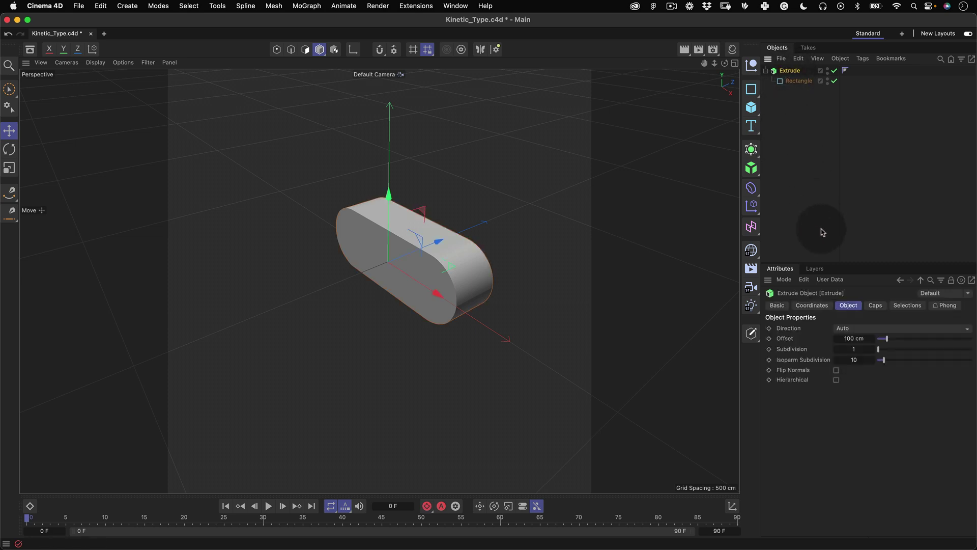
pyautogui.doubleClick(852, 339)
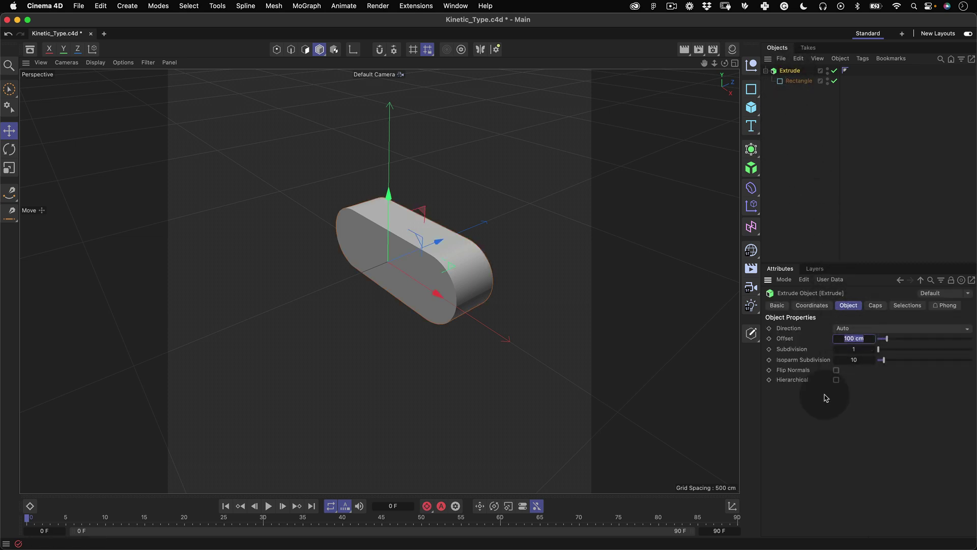
pyautogui.write('250')
pyautogui.press('Tab')
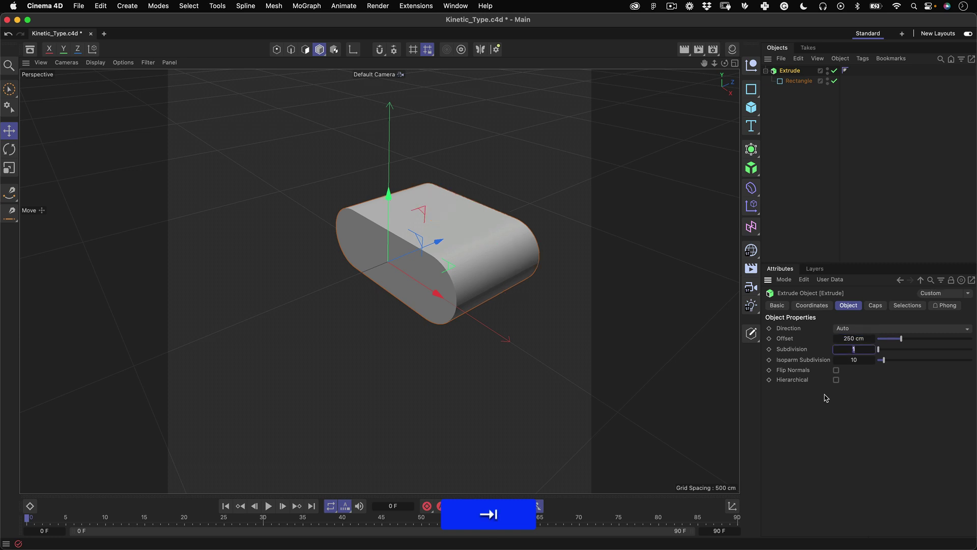
pyautogui.click(837, 102)
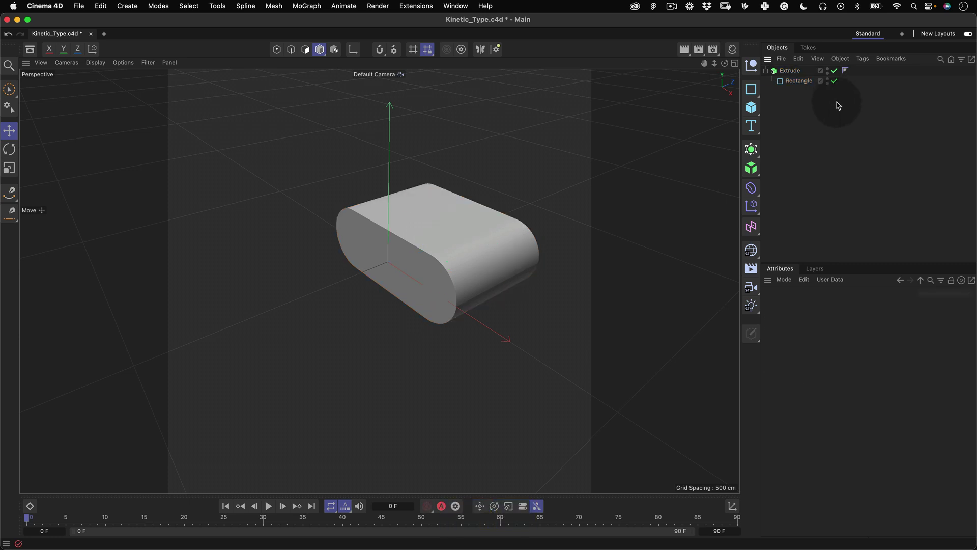
# Step: Turn off the Extrude's Start Cap and End Cap to leave an open band
pyautogui.click(820, 72)
pyautogui.click(876, 305)
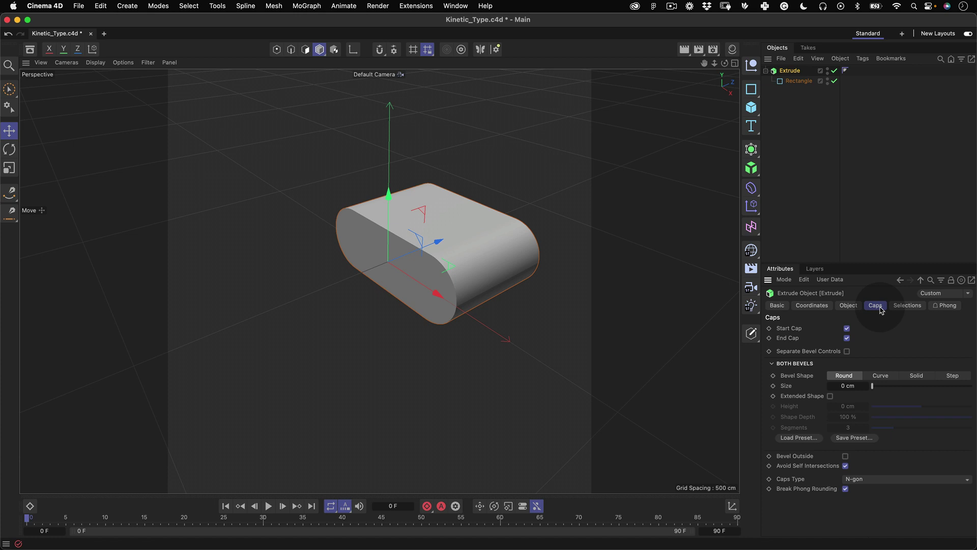
pyautogui.click(847, 329)
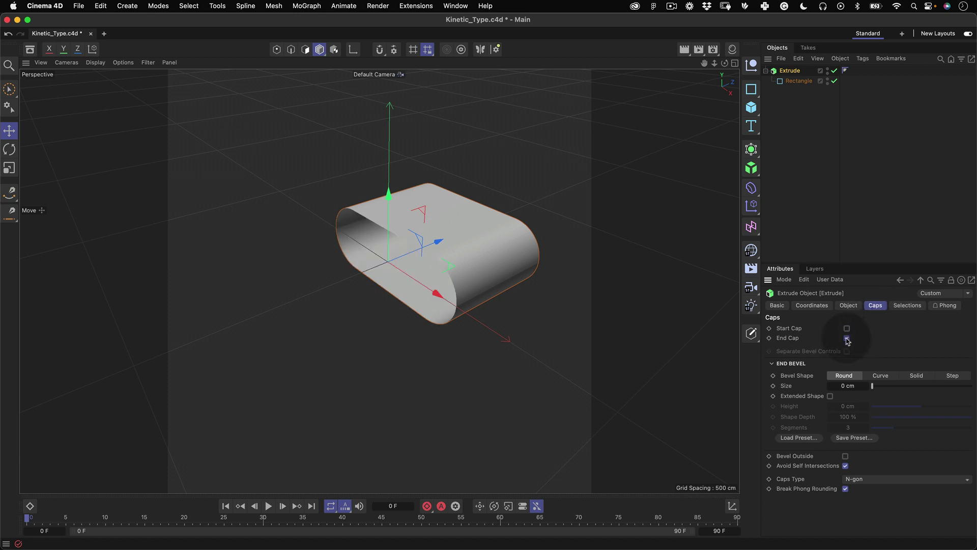
pyautogui.click(847, 339)
pyautogui.moveTo(478, 271)
pyautogui.keyDown('alt'); pyautogui.mouseDown()
pyautogui.moveTo(482, 289)
pyautogui.moveTo(493, 229)
pyautogui.moveTo(484, 275)
pyautogui.moveTo(464, 268)
pyautogui.moveTo(469, 280)
pyautogui.mouseUp(); pyautogui.keyUp('alt')
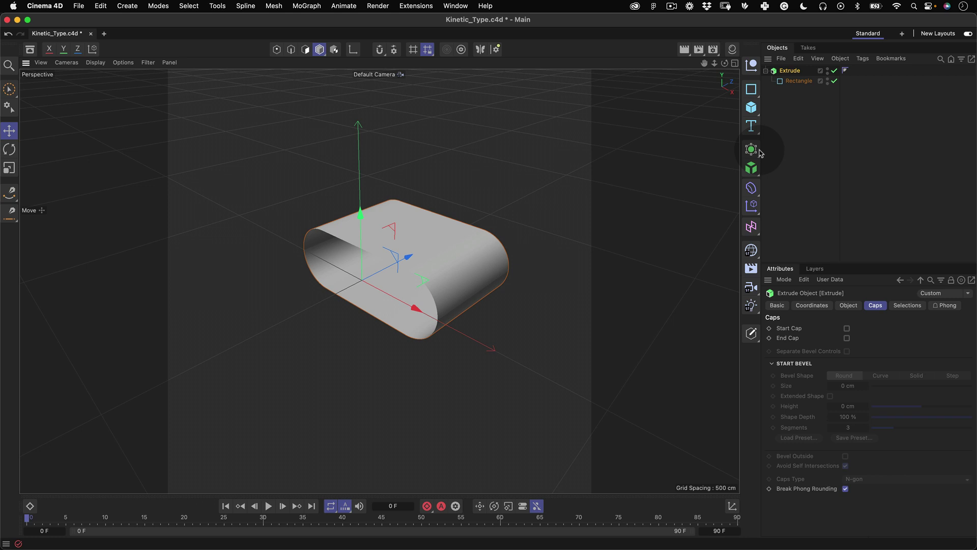
# Step: Add a Camera and set its Projection to Isometric
pyautogui.press('super+Tab')
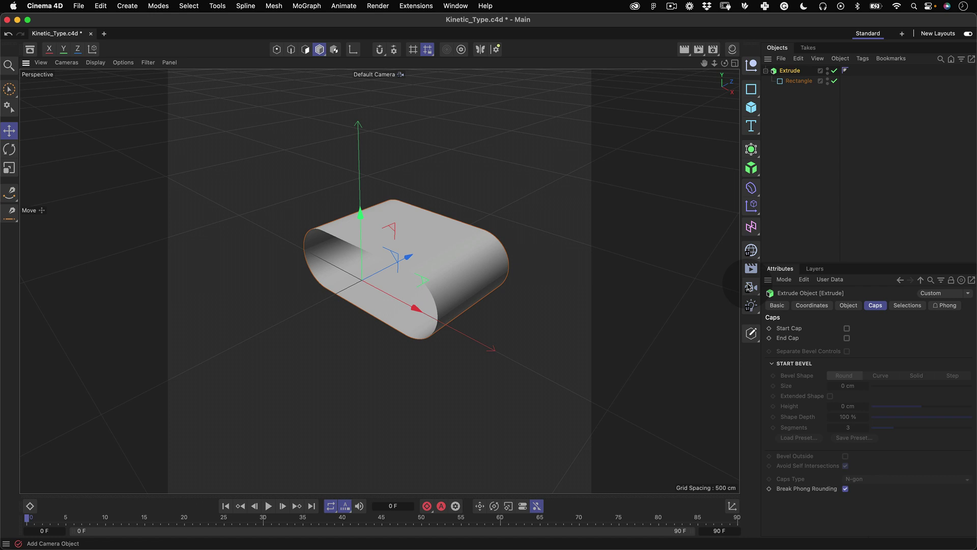
pyautogui.click(751, 287)
pyautogui.click(788, 302)
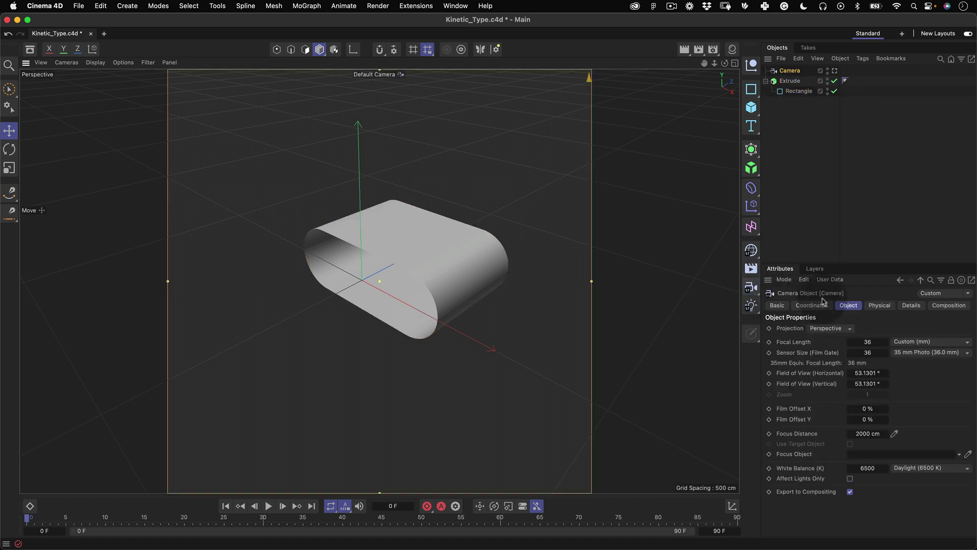
pyautogui.click(836, 331)
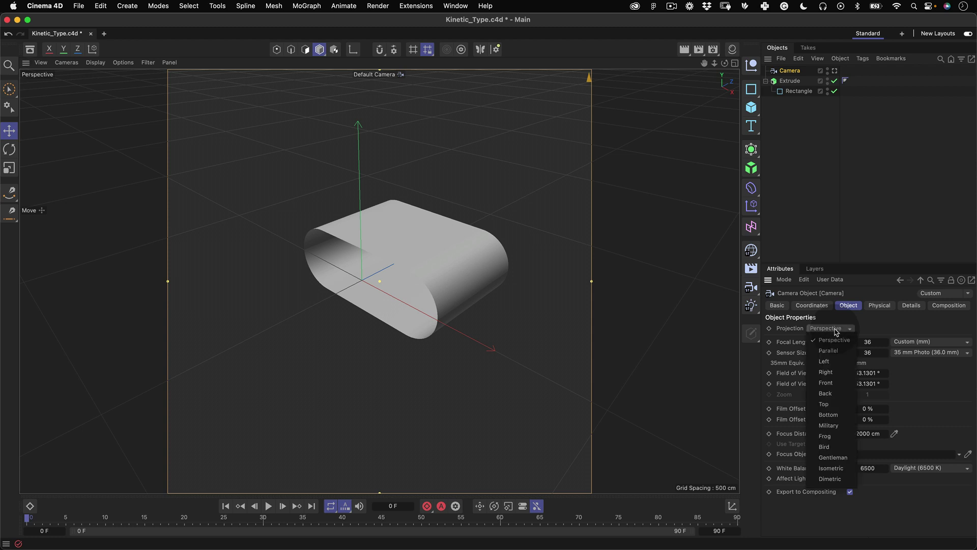
pyautogui.click(838, 467)
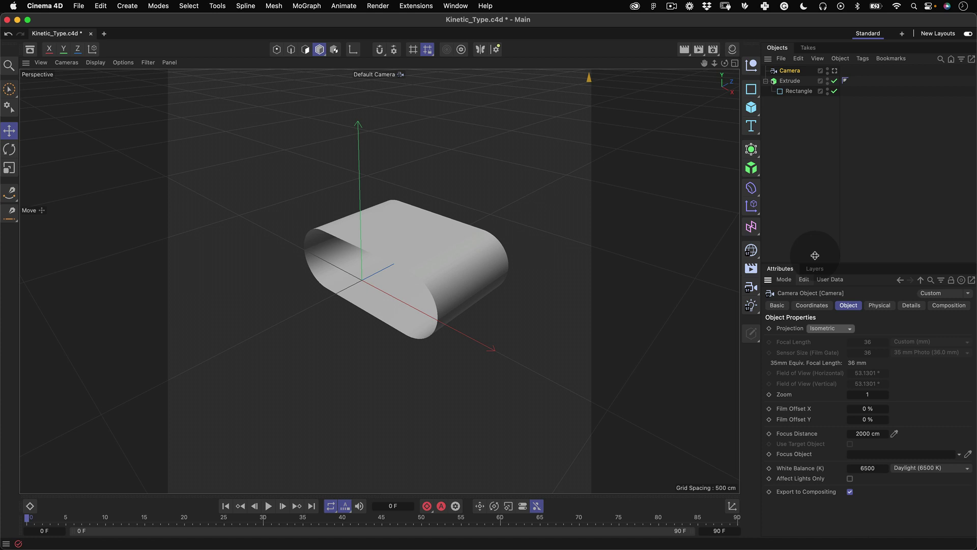
# Step: Look through the new camera and pan to centre the band
pyautogui.click(835, 71)
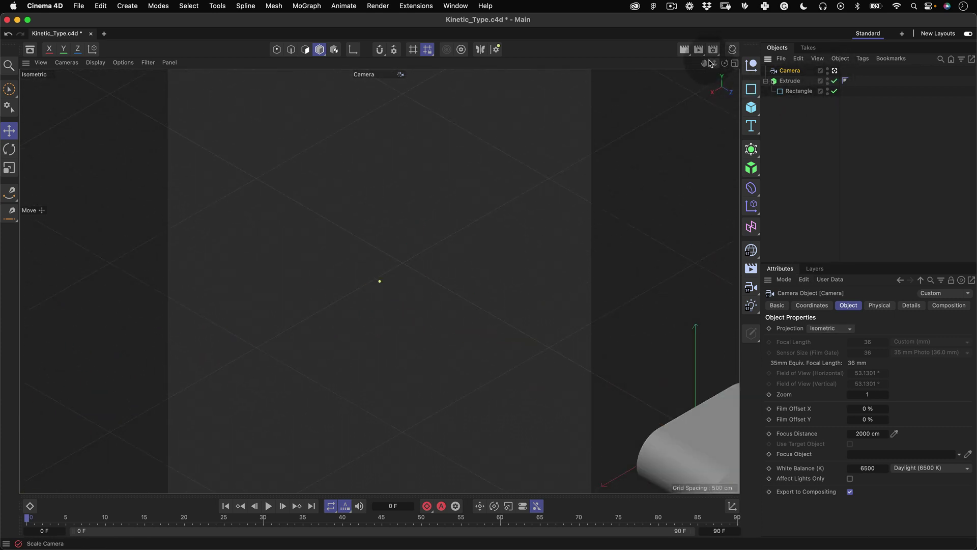
pyautogui.moveTo(705, 63); pyautogui.dragTo(672, 25)
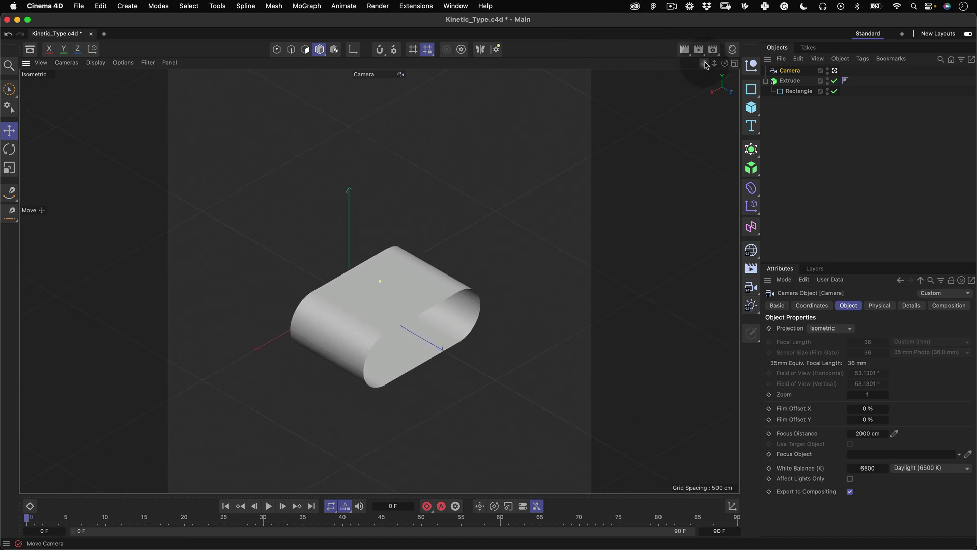
pyautogui.moveTo(705, 65)
pyautogui.mouseDown()
pyautogui.moveTo(697, 43)
pyautogui.moveTo(725, 63)
pyautogui.moveTo(707, 68)
pyautogui.mouseUp()
# Step: Enable the camera's Grid composition guide
pyautogui.press('super+Tab')
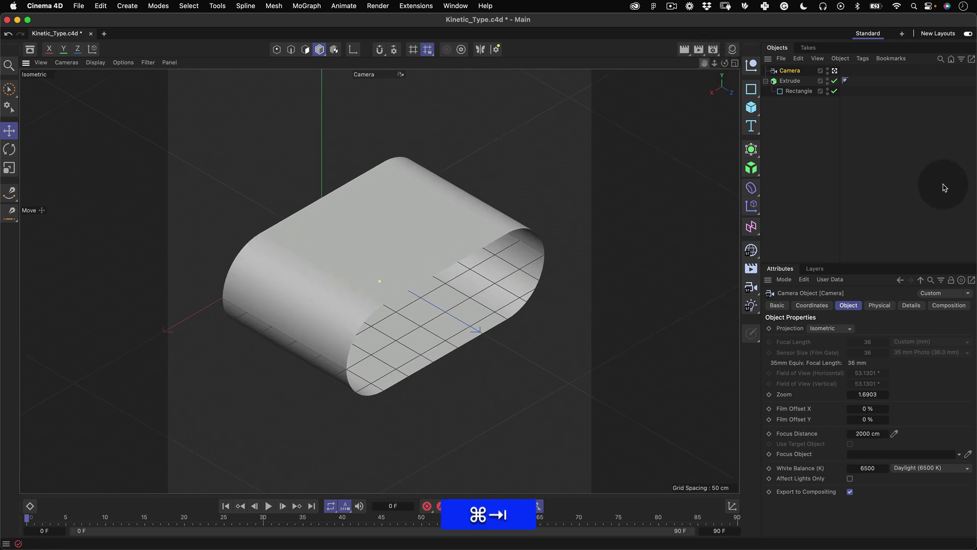
pyautogui.click(947, 305)
pyautogui.click(819, 329)
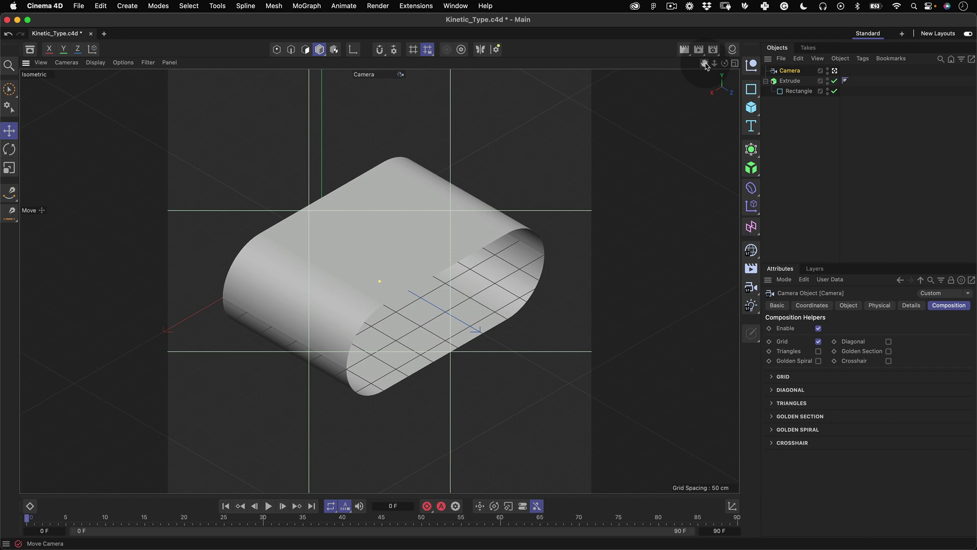
pyautogui.moveTo(706, 66)
pyautogui.mouseDown()
pyautogui.moveTo(700, 72)
pyautogui.moveTo(717, 62)
pyautogui.moveTo(710, 66)
pyautogui.mouseUp()
# Step: Rotate the Rectangle band by 75 degrees, then return to After Effects
pyautogui.click(778, 109)
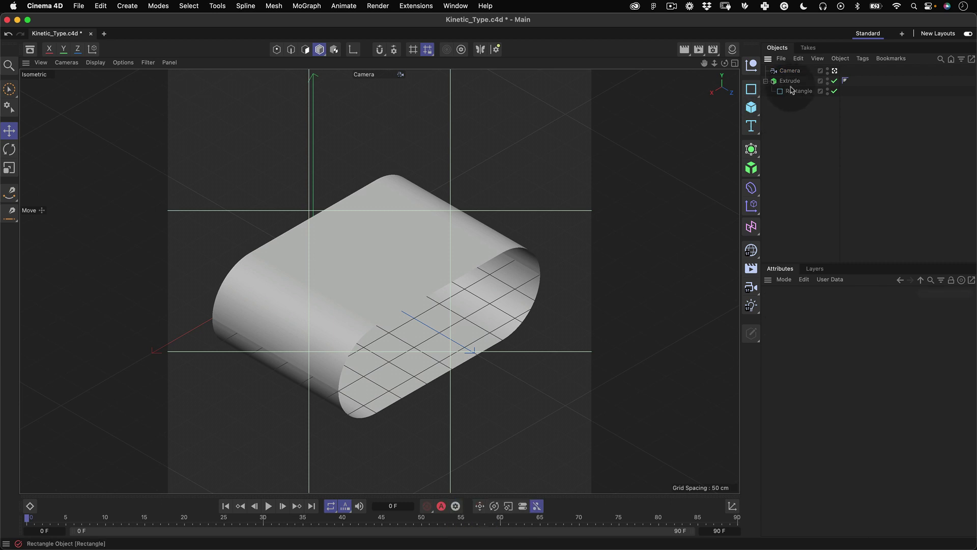
pyautogui.click(791, 90)
pyautogui.press('r')
pyautogui.keyDown('shift'); pyautogui.moveTo(327, 279); pyautogui.dragTo(384, 319); pyautogui.keyUp('shift')
pyautogui.hotkey('shift', 'e')
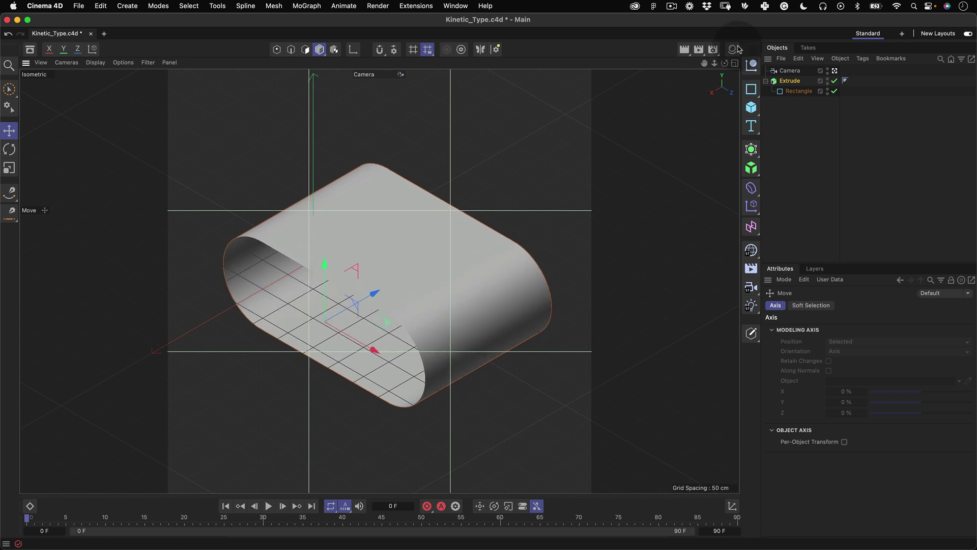
pyautogui.moveTo(715, 63); pyautogui.dragTo(715, 64)
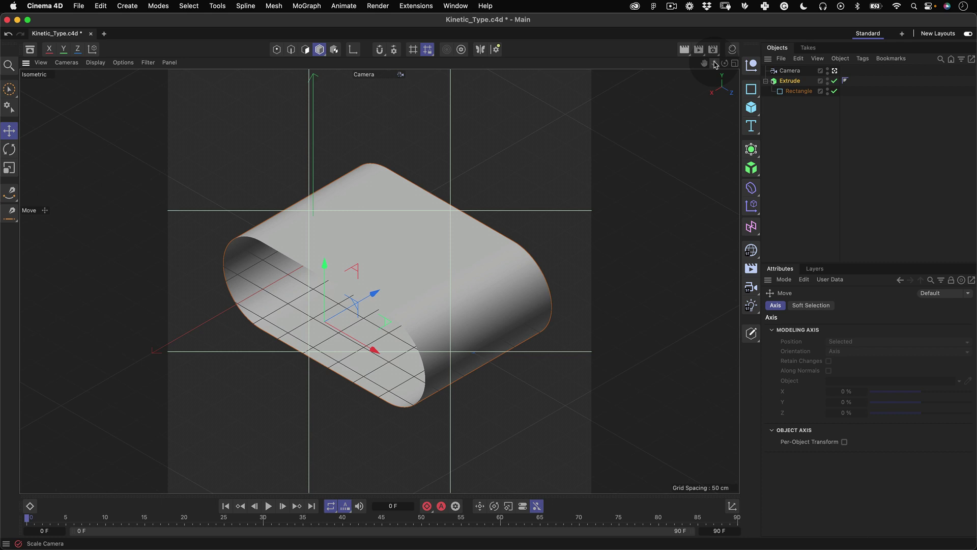
pyautogui.press('super+Tab')
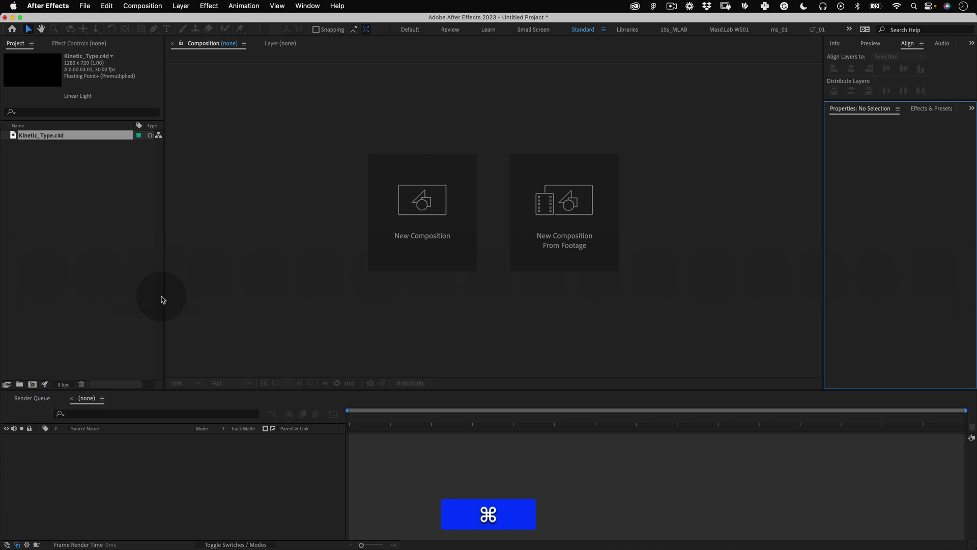
# Step: Create a 1080 × 1080 composition named Typography-Texture
pyautogui.click(410, 221)
pyautogui.write('Typography-Texture')
pyautogui.press('Tab')
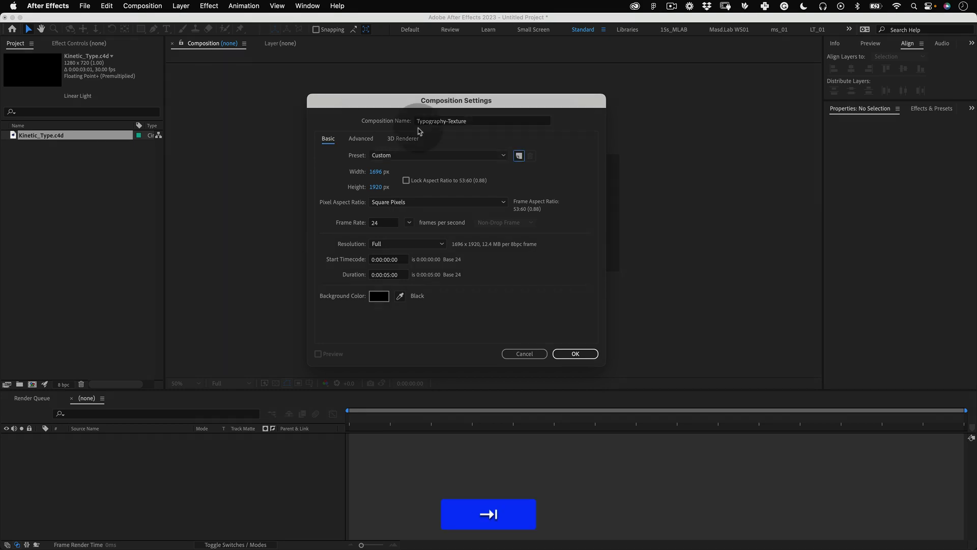
pyautogui.write('1080')
pyautogui.press('Tab')
pyautogui.write('1080')
pyautogui.press('Tab')
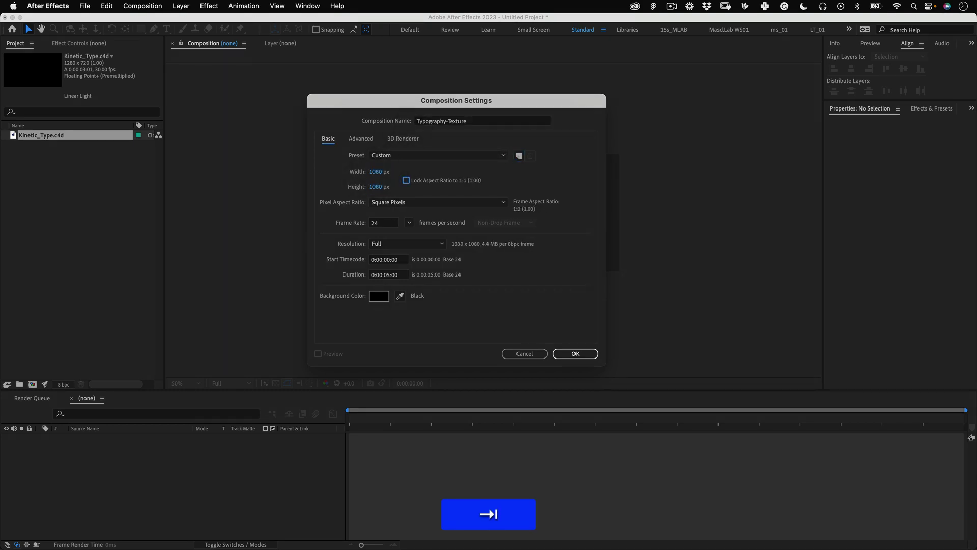
pyautogui.click(577, 353)
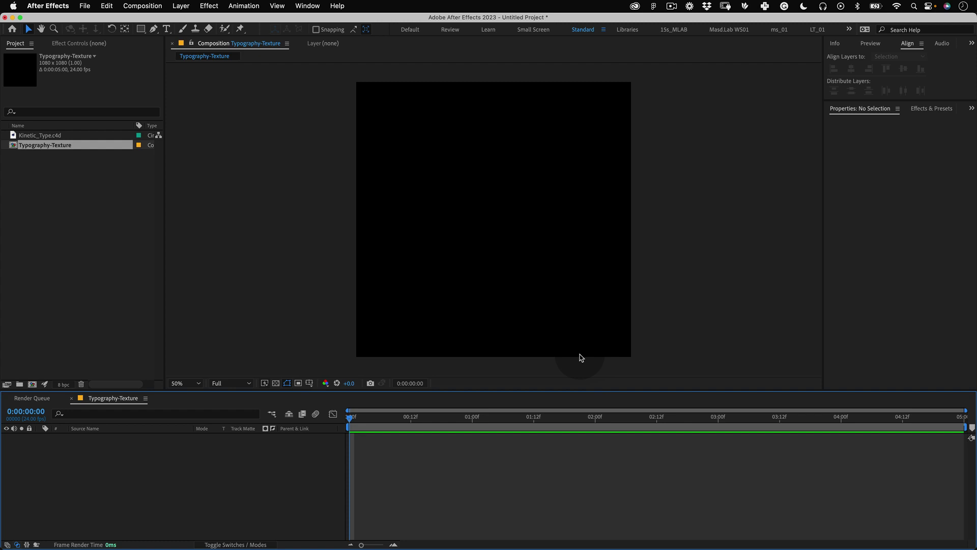
# Step: Add a black solid layer named Background
pyautogui.click(183, 7)
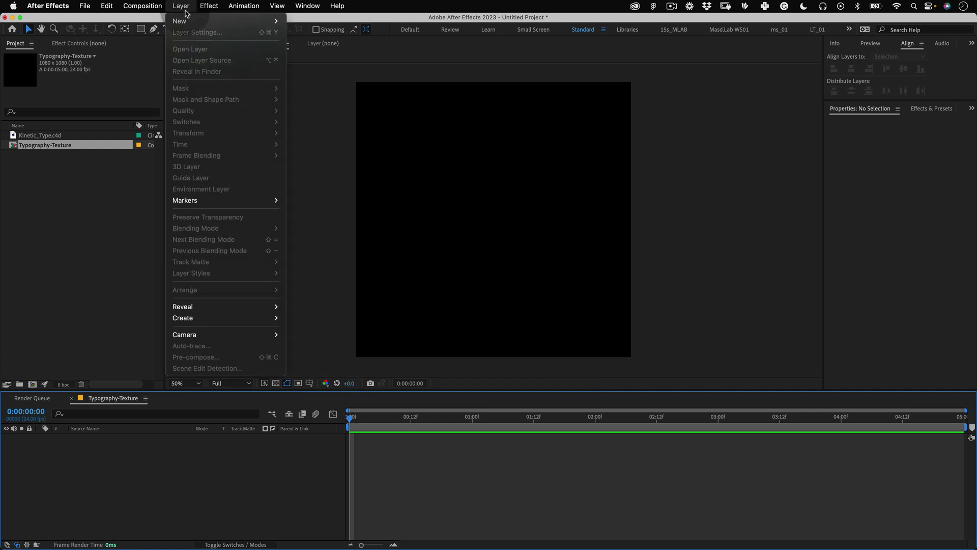
pyautogui.moveTo(203, 21)
pyautogui.click(313, 32)
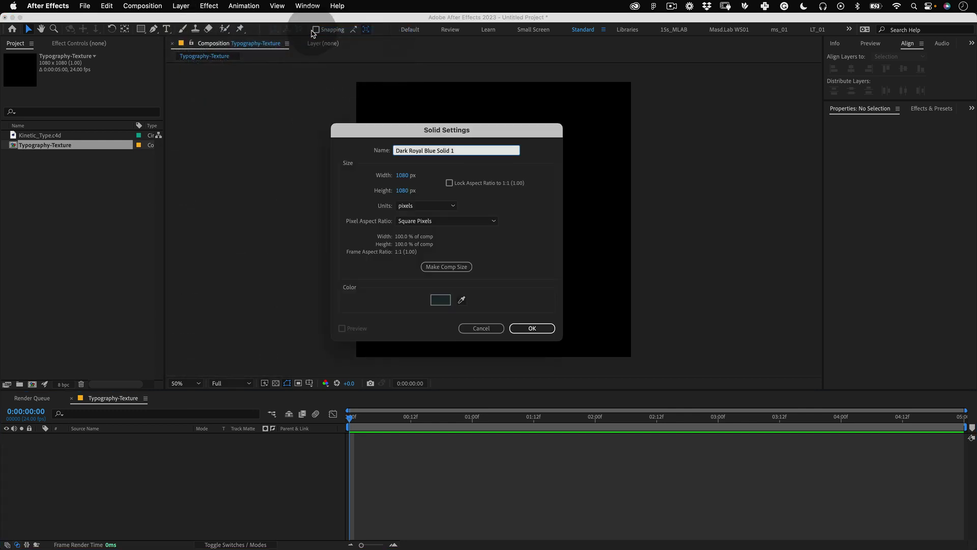
pyautogui.write('Background')
pyautogui.click(441, 300)
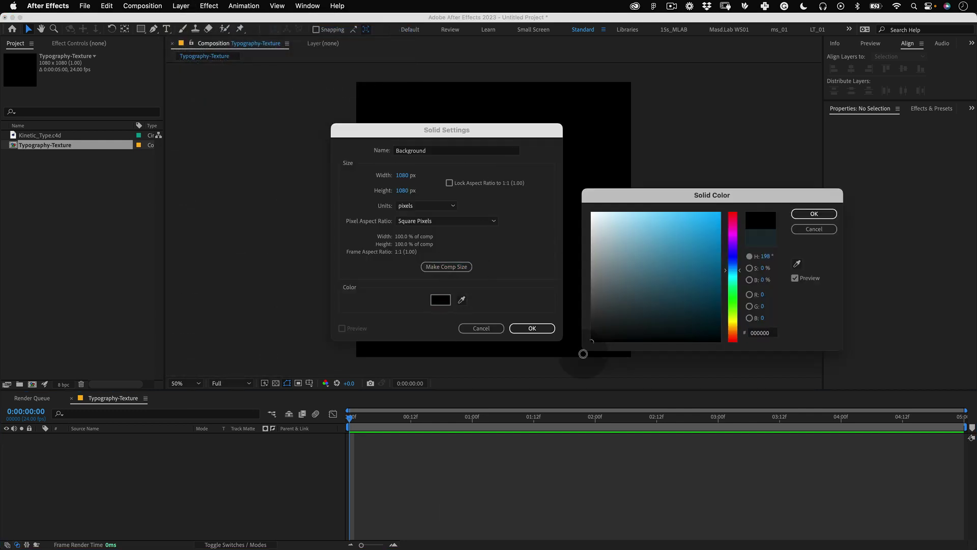
pyautogui.press('Return')
pyautogui.press('Return')
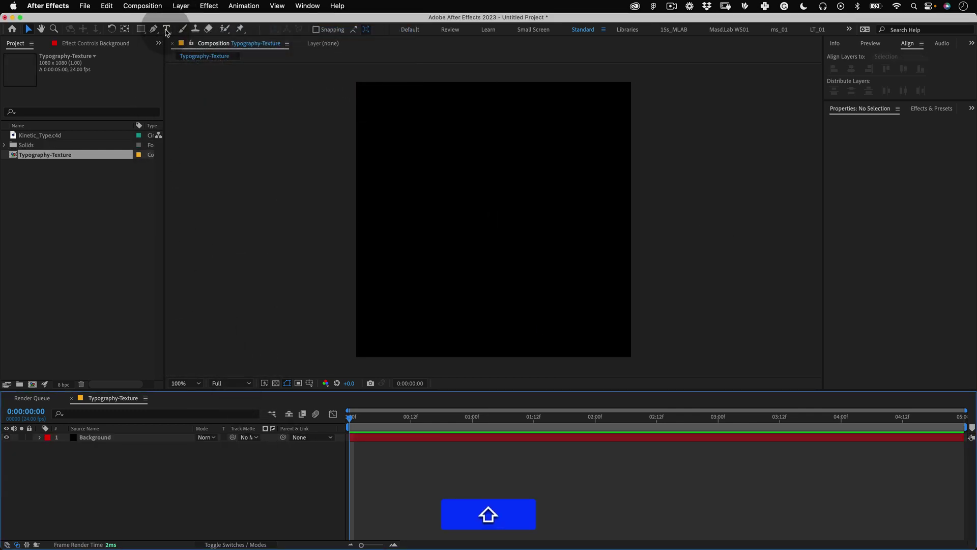
# Step: Add a text layer reading MASD.LAB in the Outward Block font
pyautogui.click(166, 28)
pyautogui.click(432, 216)
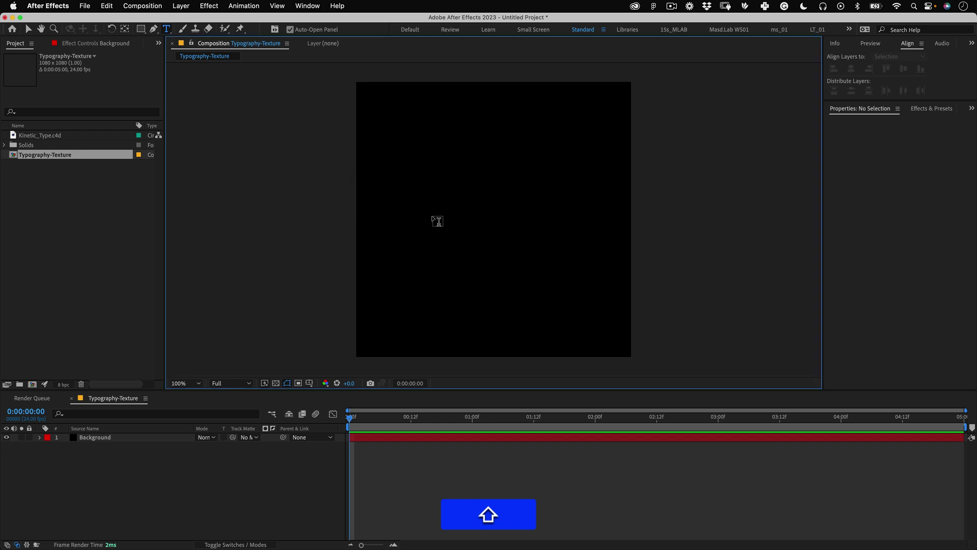
pyautogui.click(883, 201)
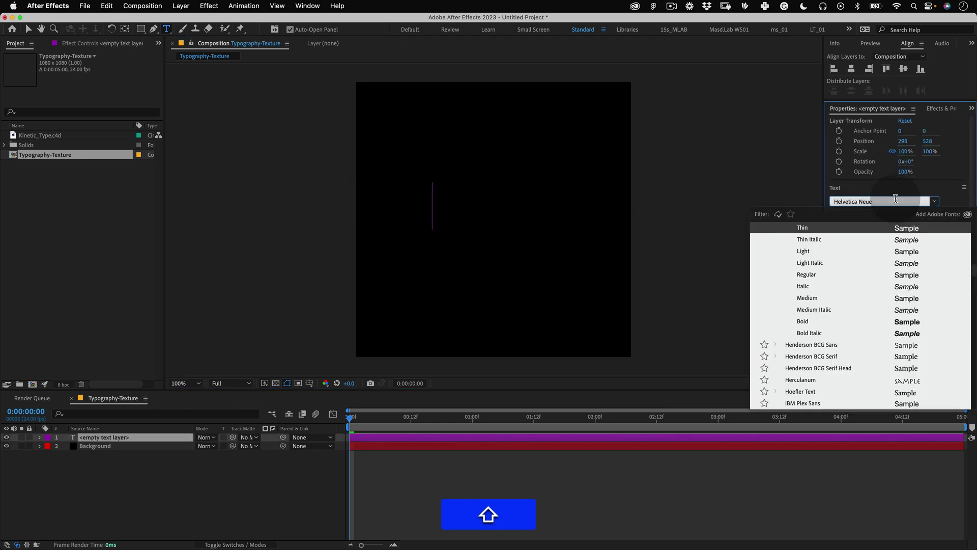
pyautogui.write('oUTW')
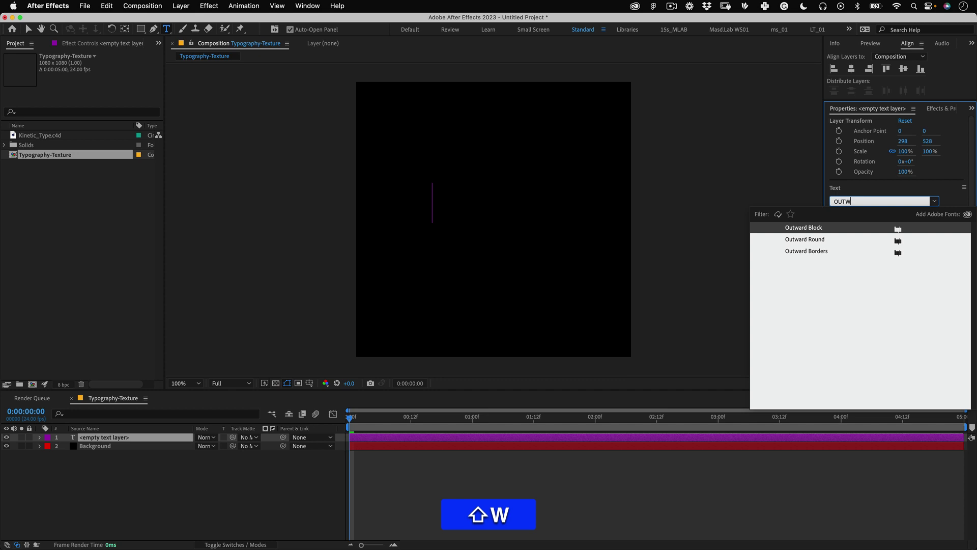
pyautogui.click(806, 226)
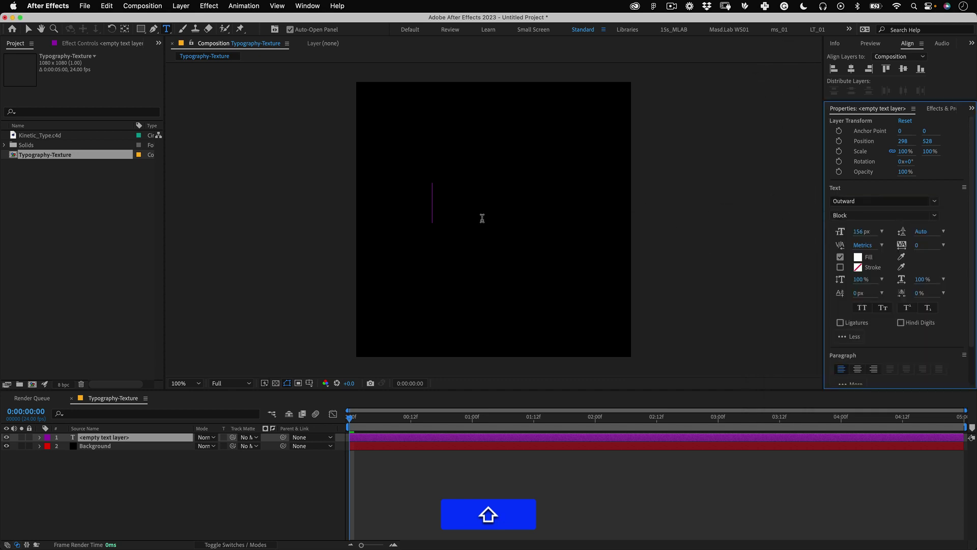
pyautogui.click(435, 198)
pyautogui.write('MA')
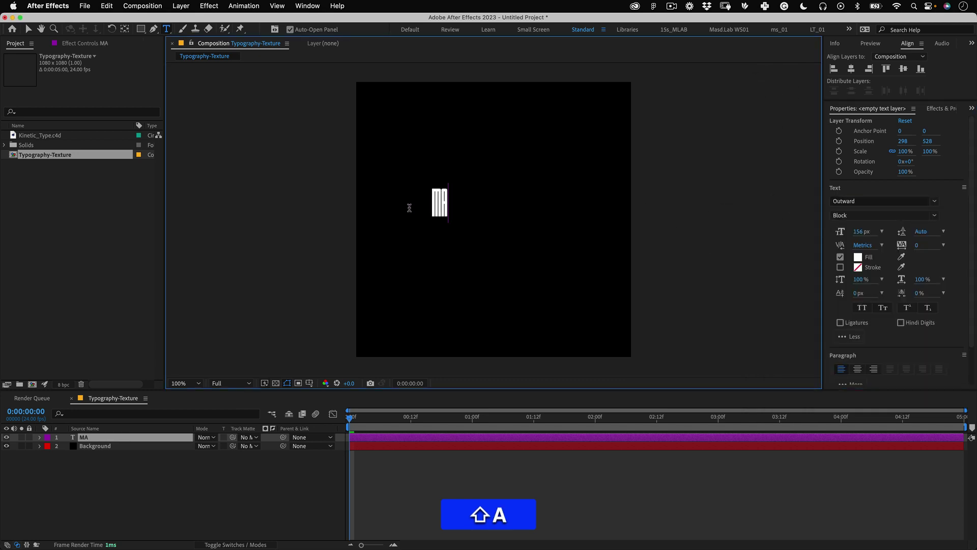
pyautogui.write('SD.LAB')
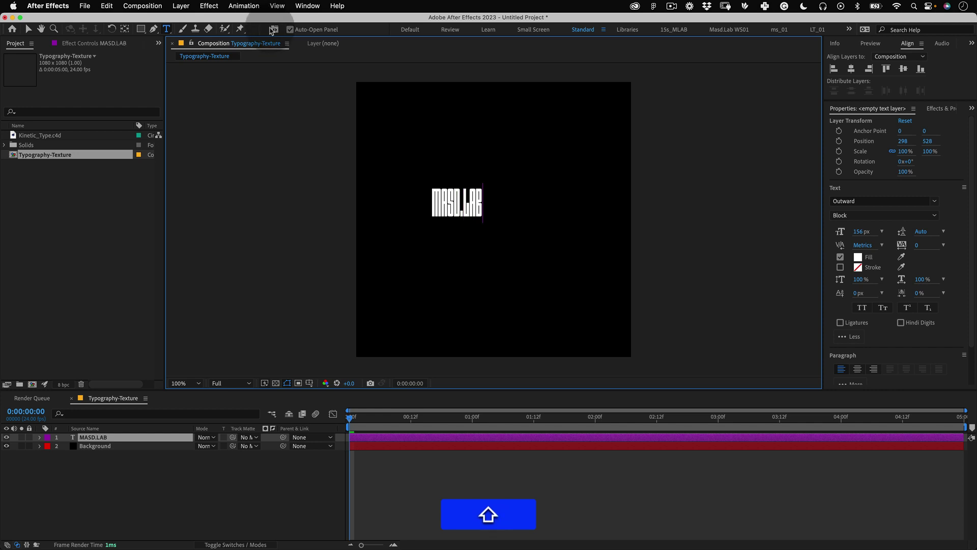
pyautogui.click(371, 443)
# Step: Stretch the MASD.LAB layer to fill the whole composition
pyautogui.press('v')
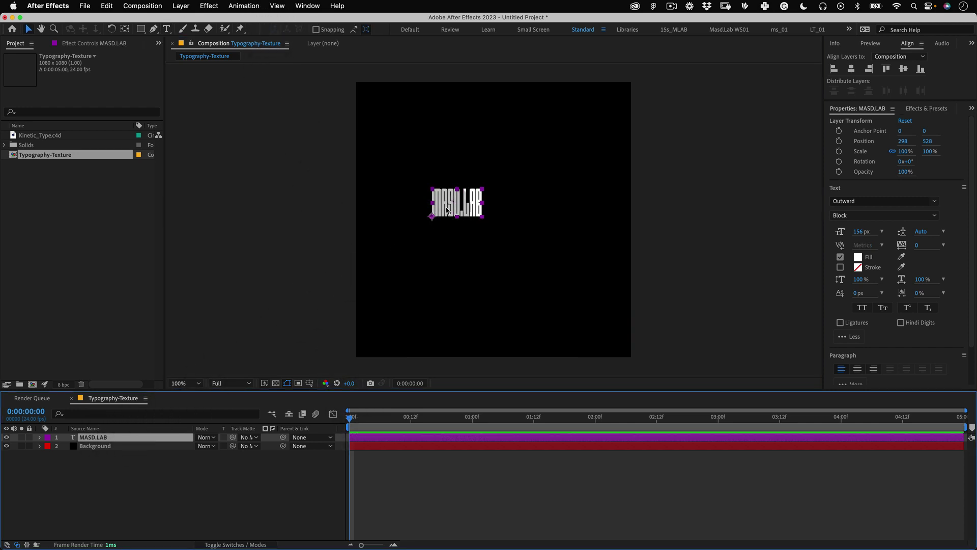
pyautogui.rightClick(447, 210)
pyautogui.click(516, 256)
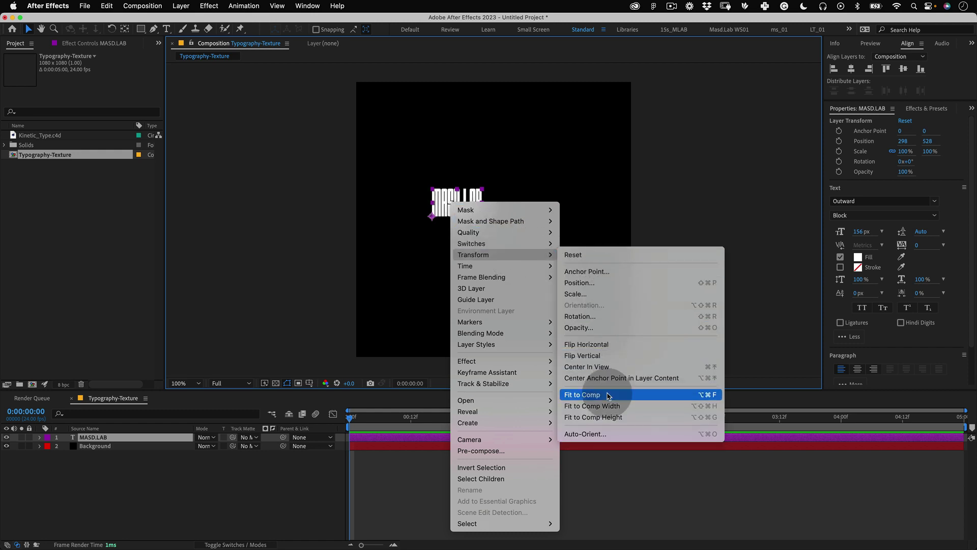
pyautogui.click(609, 395)
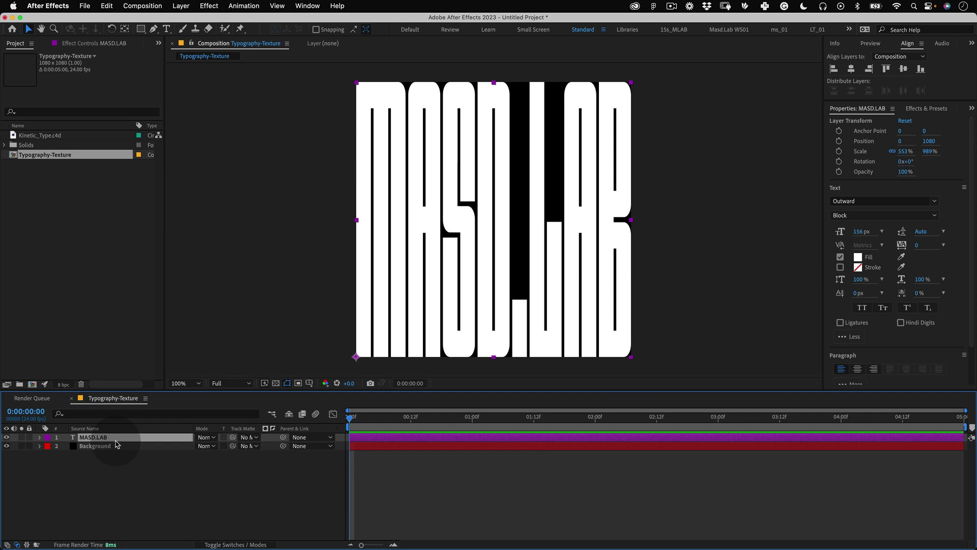
# Step: Set MASD.LAB's Rotation to -90° and its X Position to 1080
pyautogui.press('r')
pyautogui.click(209, 446)
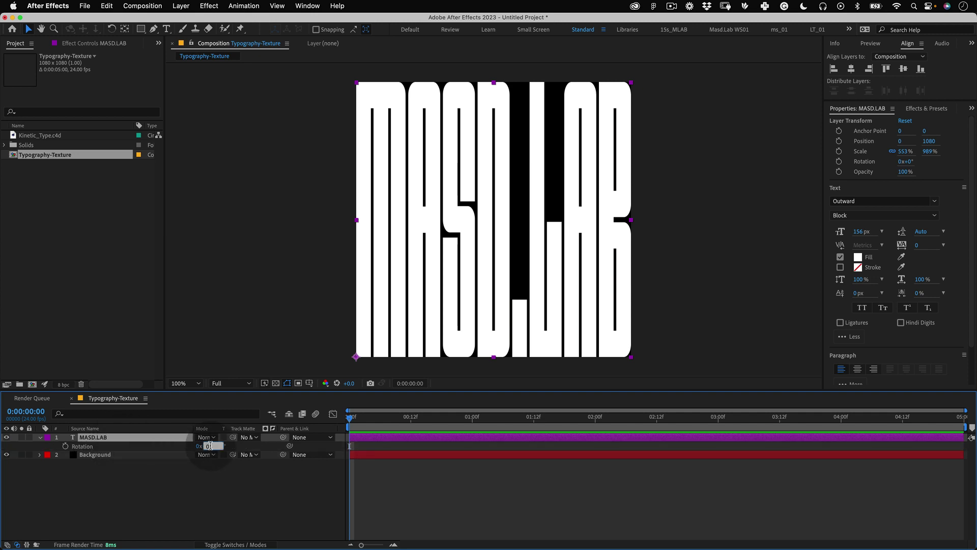
pyautogui.write('-90')
pyautogui.press('Tab')
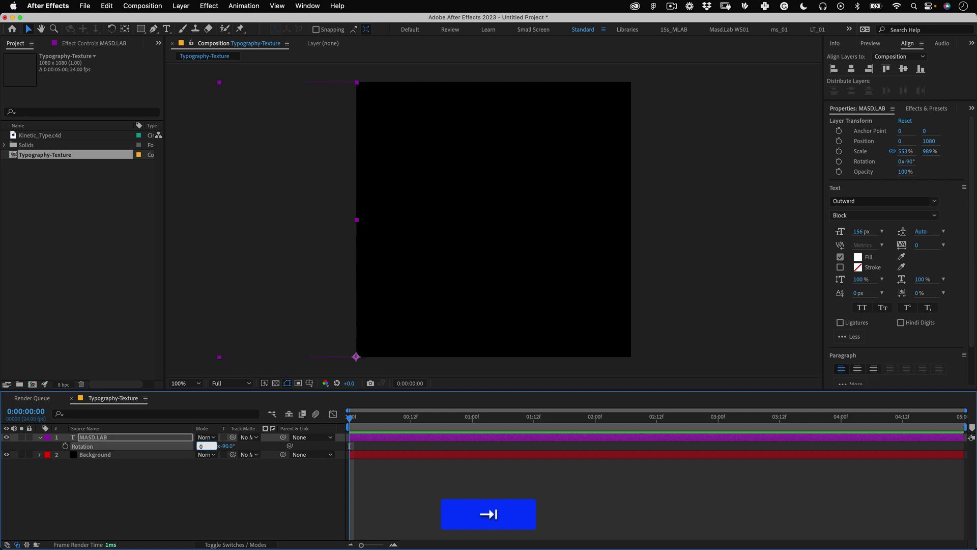
pyautogui.press('v')
pyautogui.click(900, 141)
pyautogui.write('1080')
pyautogui.press('Return')
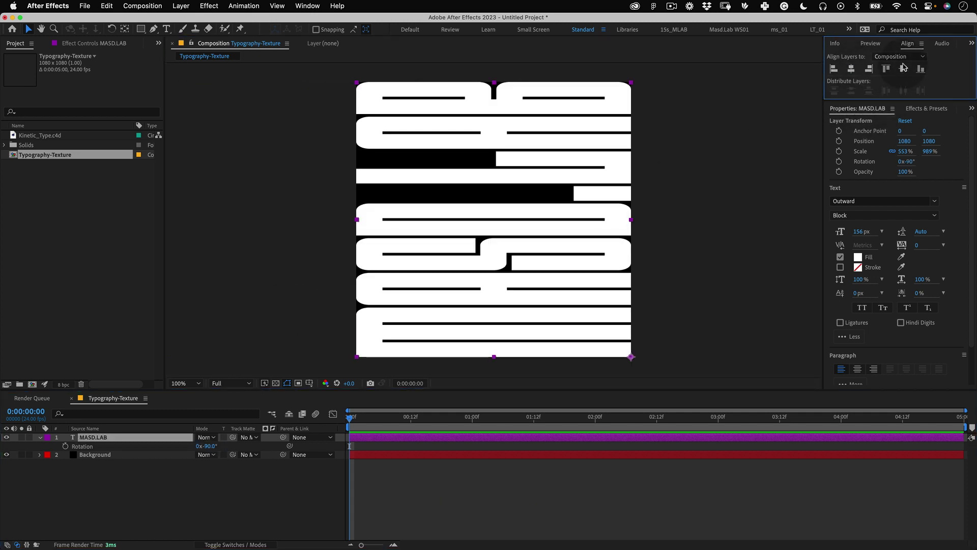
pyautogui.click(153, 488)
# Step: Scale the text down slightly and align it to the composition's right and bottom edges
pyautogui.click(110, 438)
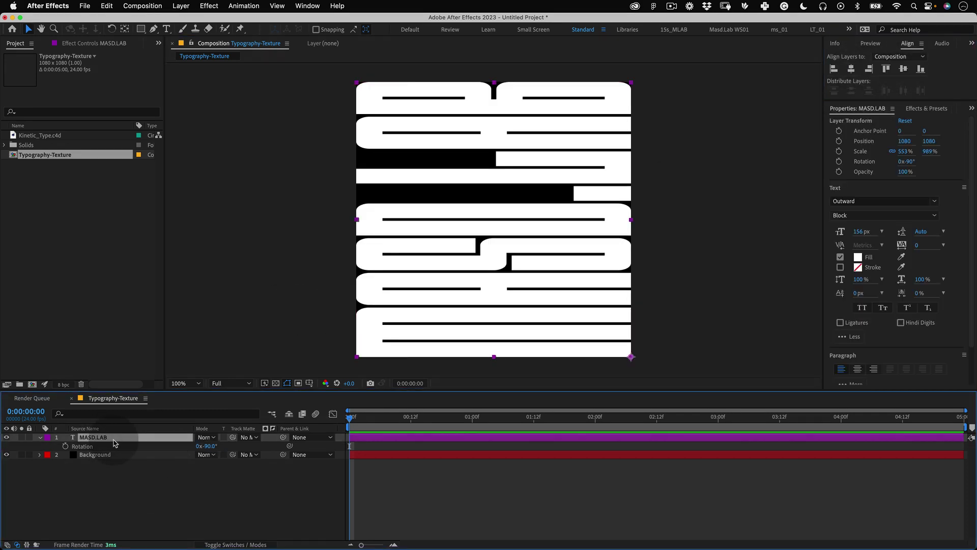
pyautogui.press('s')
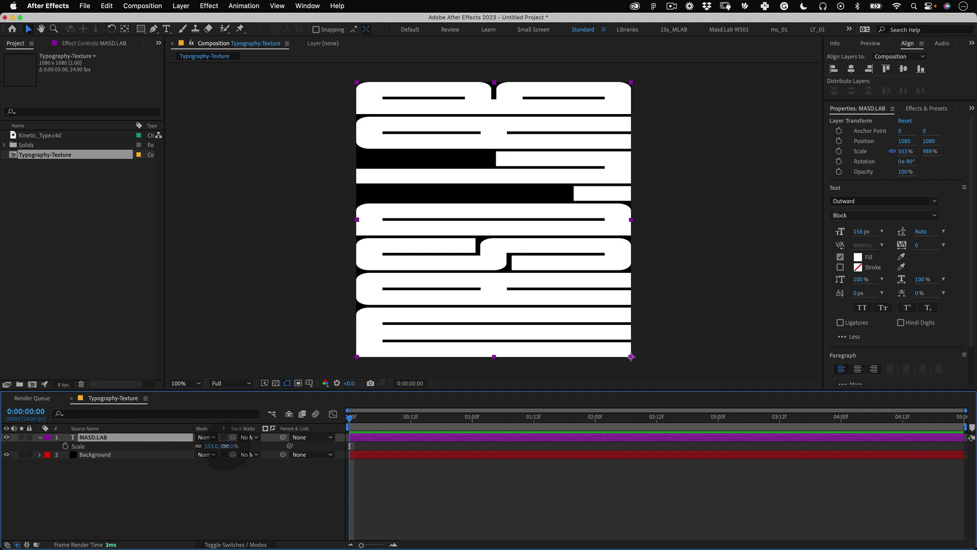
pyautogui.moveTo(227, 445); pyautogui.dragTo(215, 449)
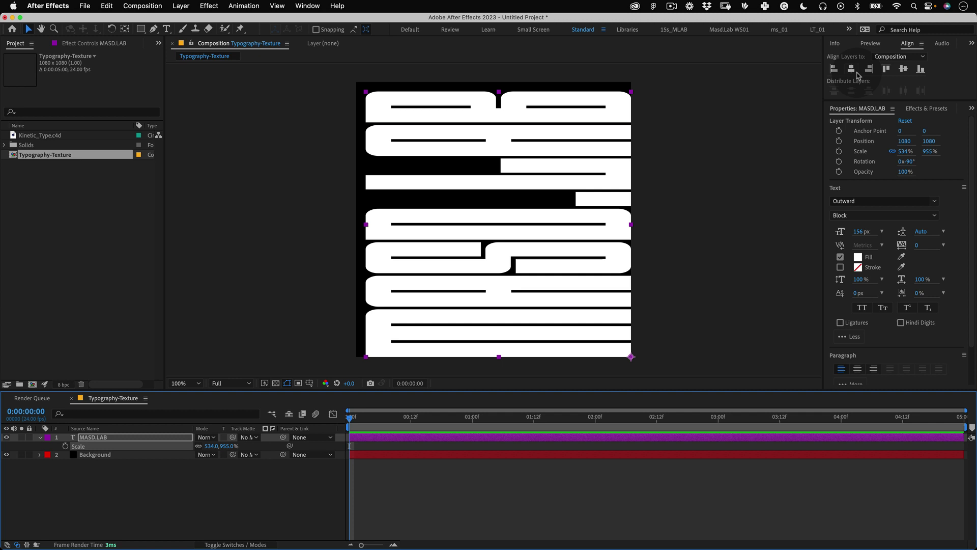
pyautogui.click(865, 71)
pyautogui.click(920, 68)
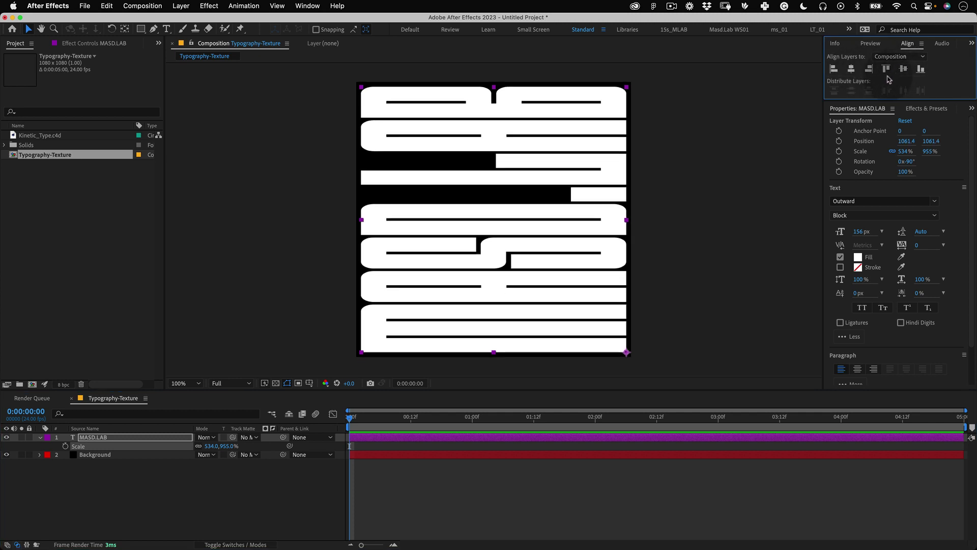
pyautogui.moveTo(224, 446); pyautogui.dragTo(222, 449)
pyautogui.click(869, 68)
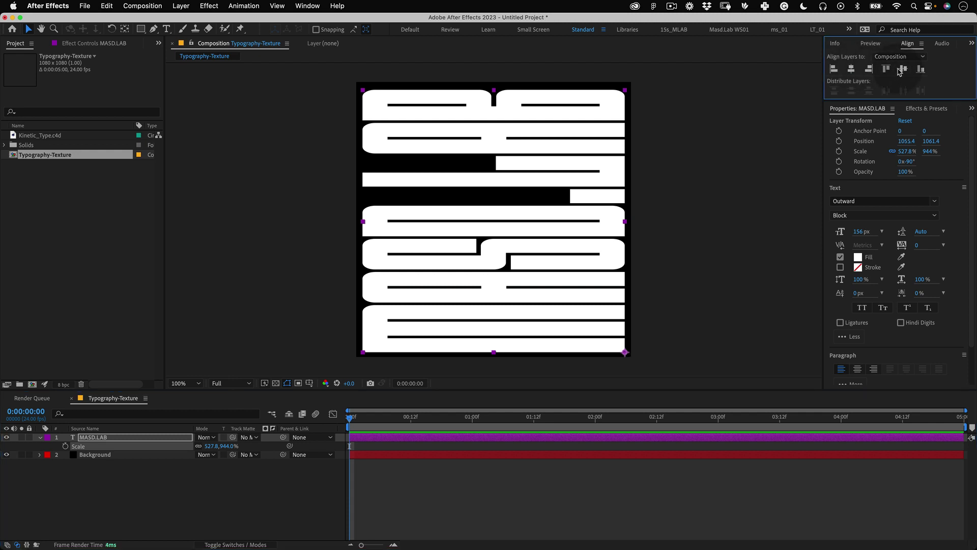
pyautogui.click(921, 69)
pyautogui.click(432, 515)
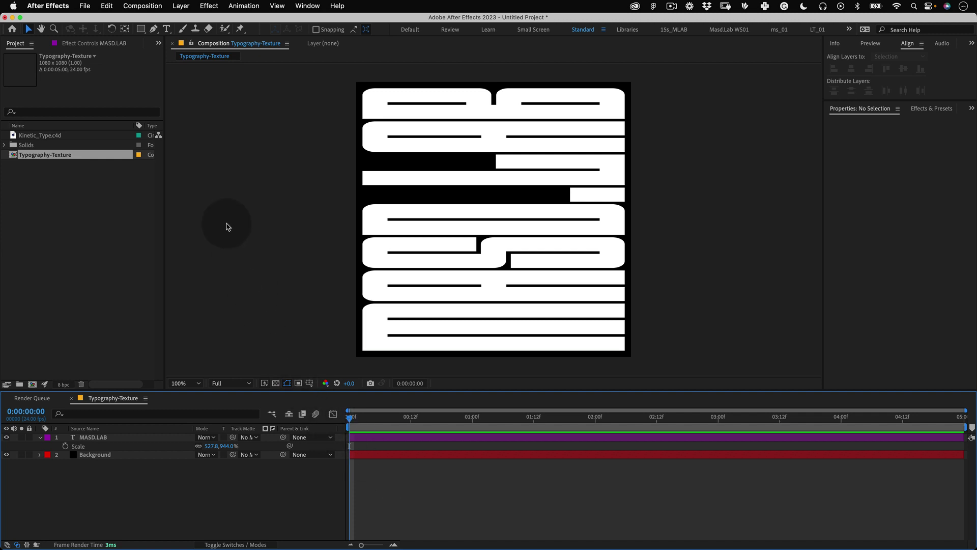
# Step: Queue the current Typography-Texture frame as a Photoshop PSD still via Save Frame As
pyautogui.click(145, 5)
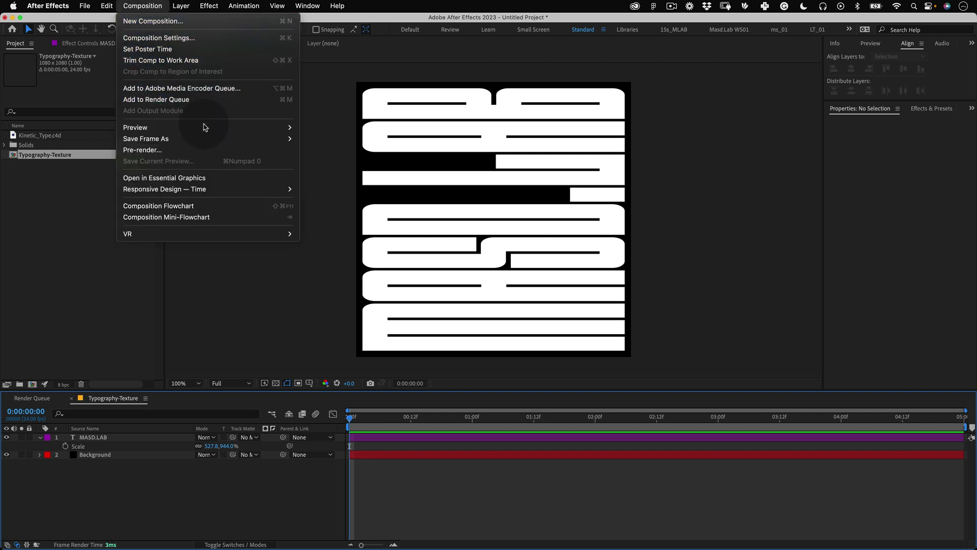
pyautogui.click(312, 139)
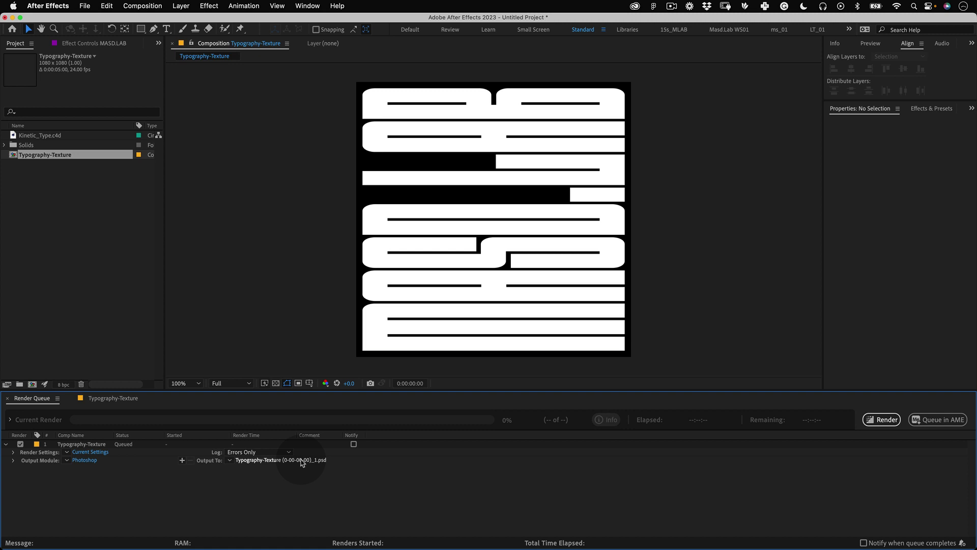
pyautogui.press('BackSpace')
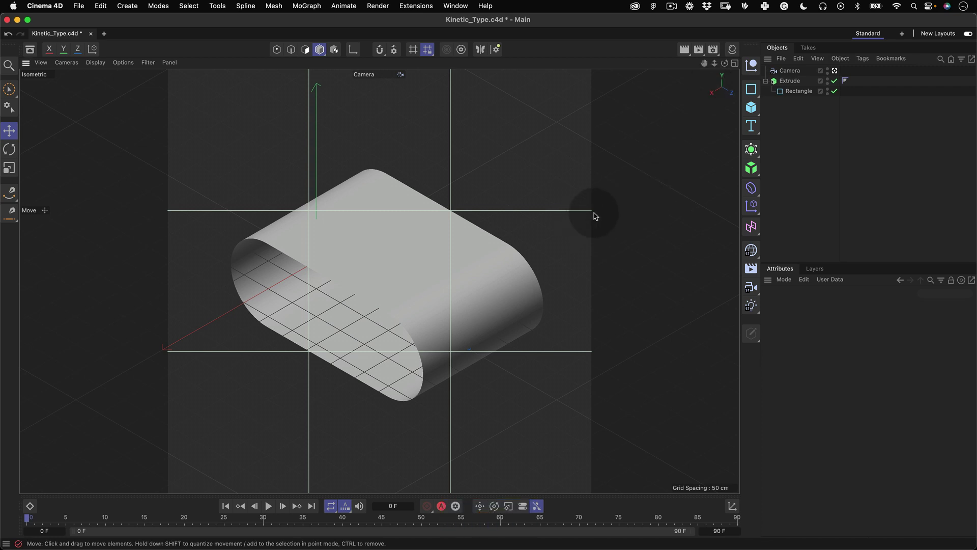
# Step: Create a new material, Mat, with Color and Reflectance off and only Luminance on
pyautogui.click(733, 49)
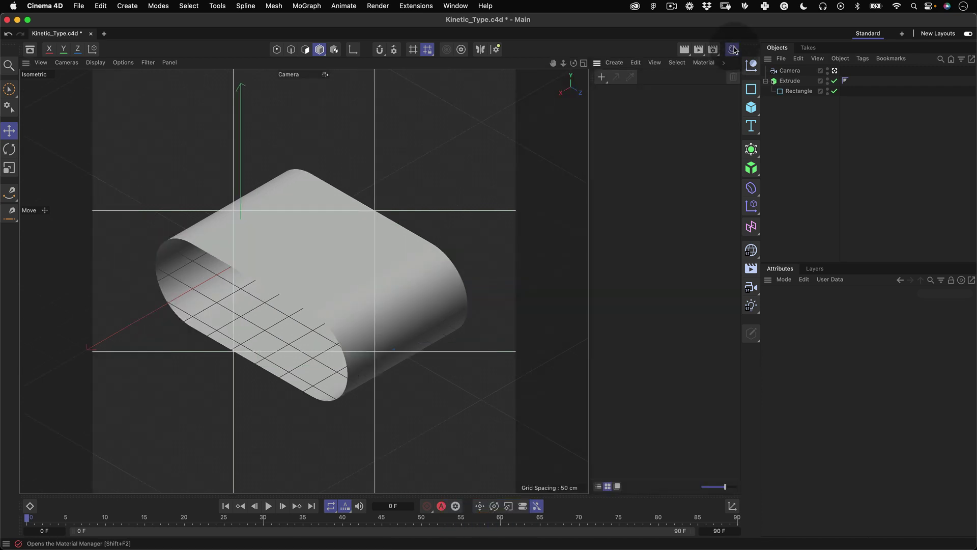
pyautogui.click(600, 77)
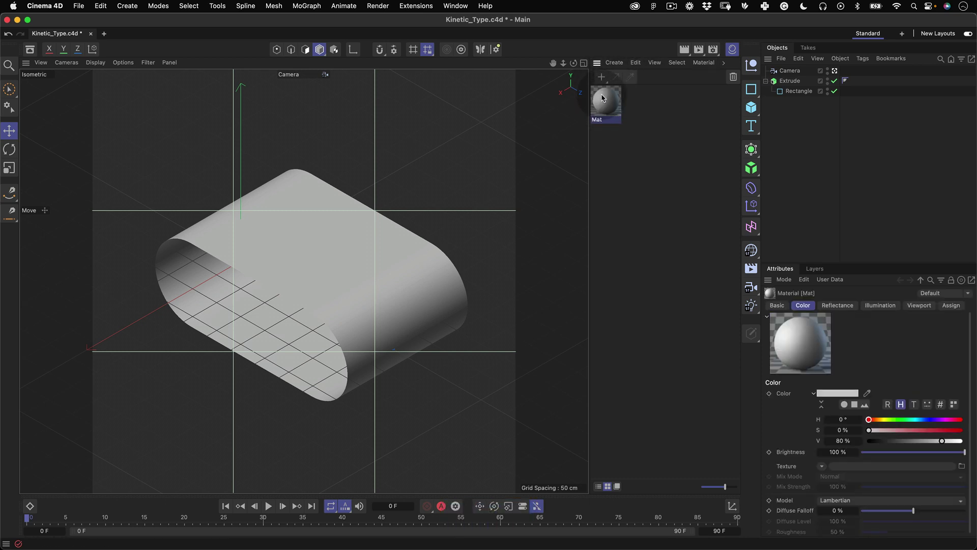
pyautogui.doubleClick(602, 102)
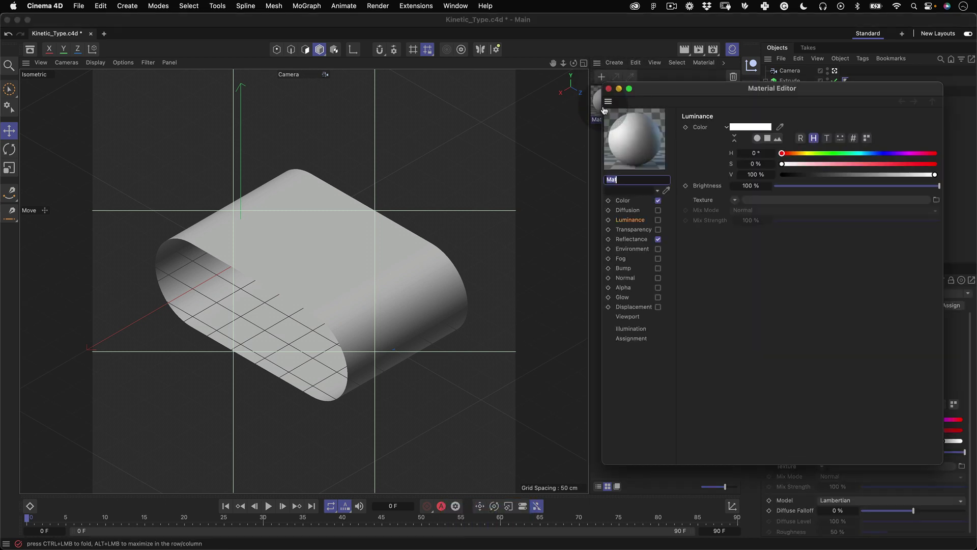
pyautogui.click(658, 200)
pyautogui.click(658, 239)
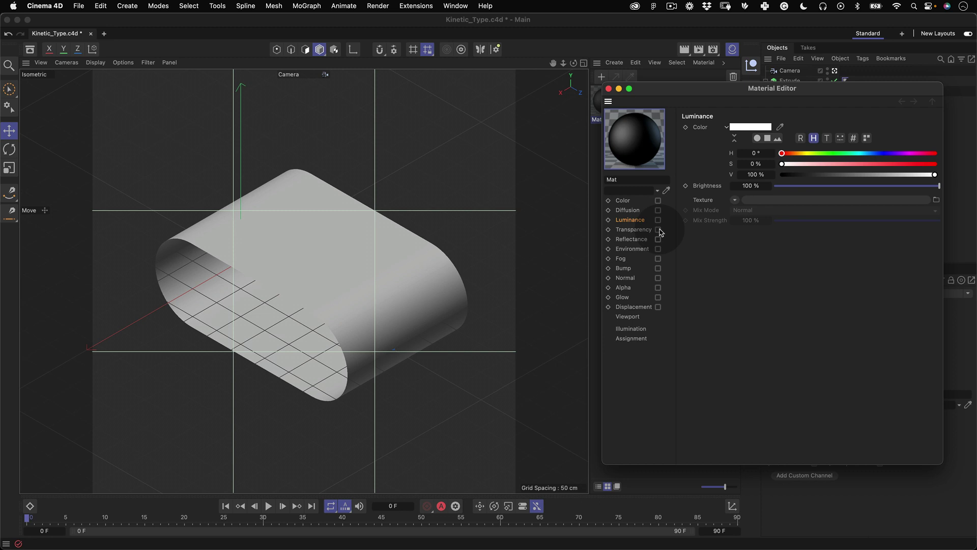
pyautogui.click(658, 220)
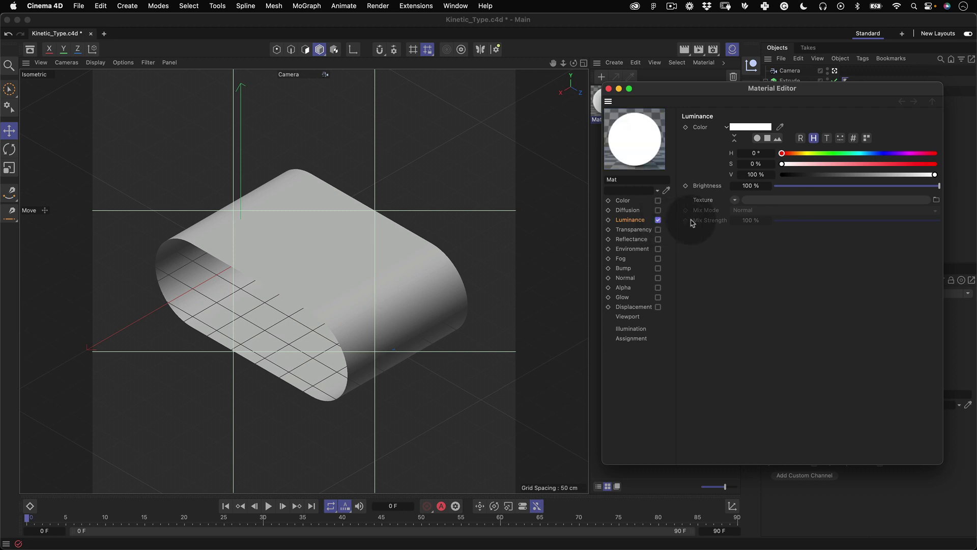
# Step: Load Typography-Texture (0-00-00-00).psd as the luminance texture
pyautogui.click(735, 199)
pyautogui.click(759, 238)
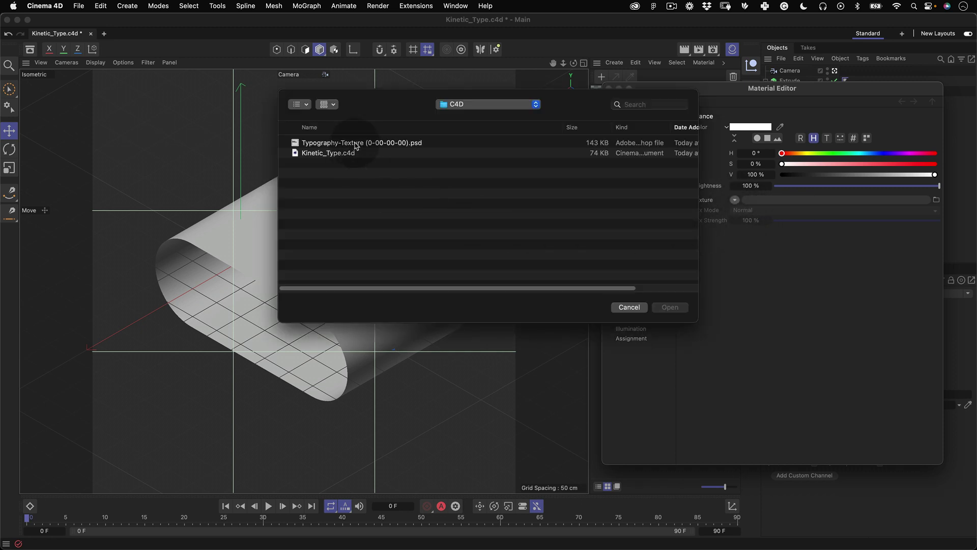
pyautogui.doubleClick(356, 146)
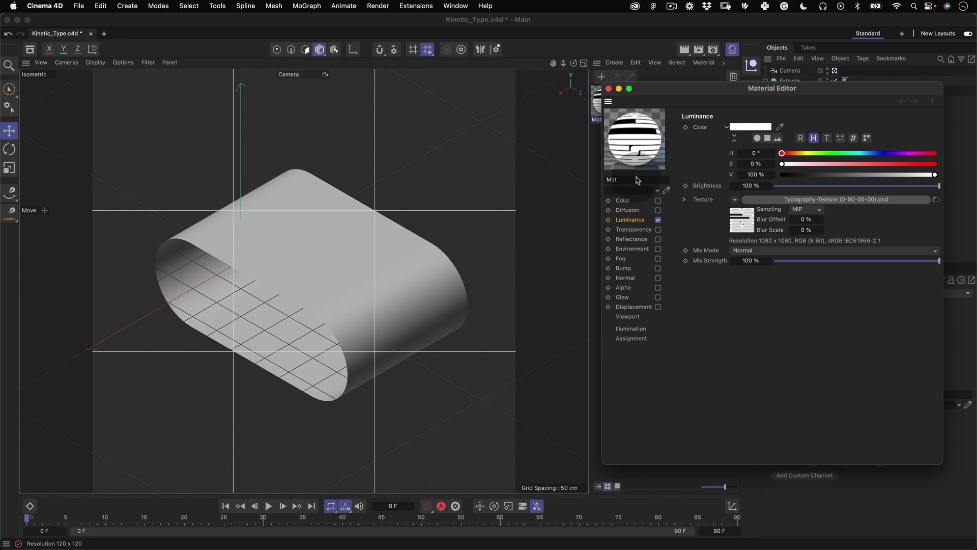
# Step: Drag Mat onto the Extrude band so the type stripes wrap it with UVW mapping
pyautogui.click(797, 199)
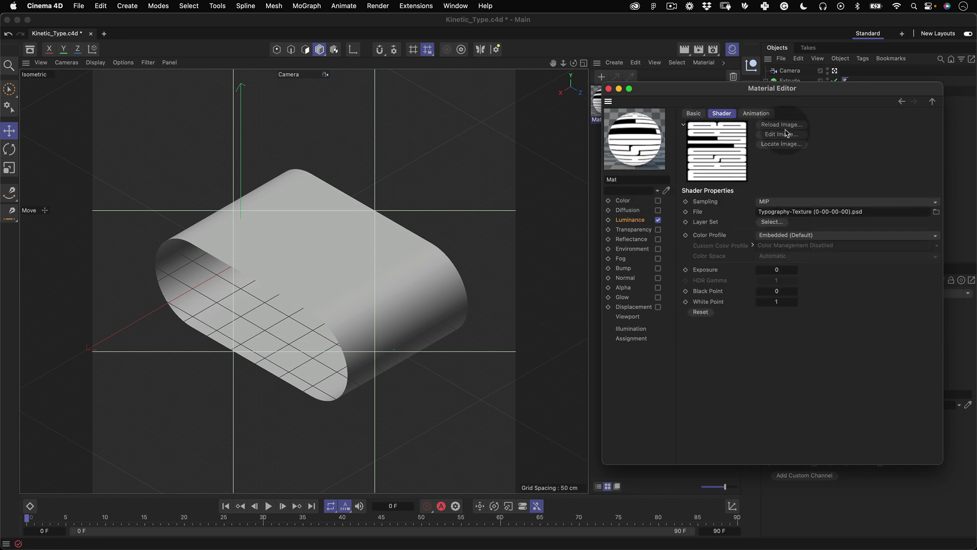
pyautogui.click(609, 89)
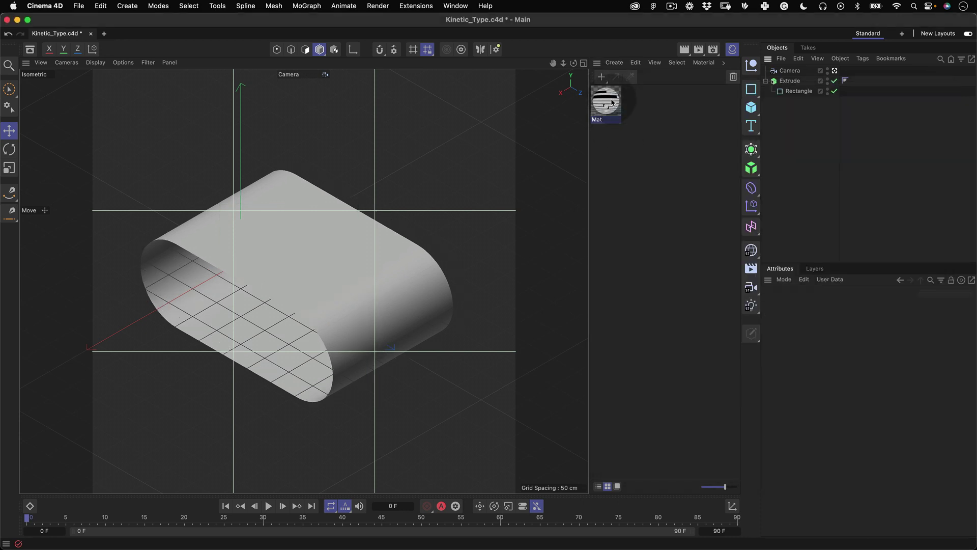
pyautogui.moveTo(611, 102); pyautogui.dragTo(350, 263)
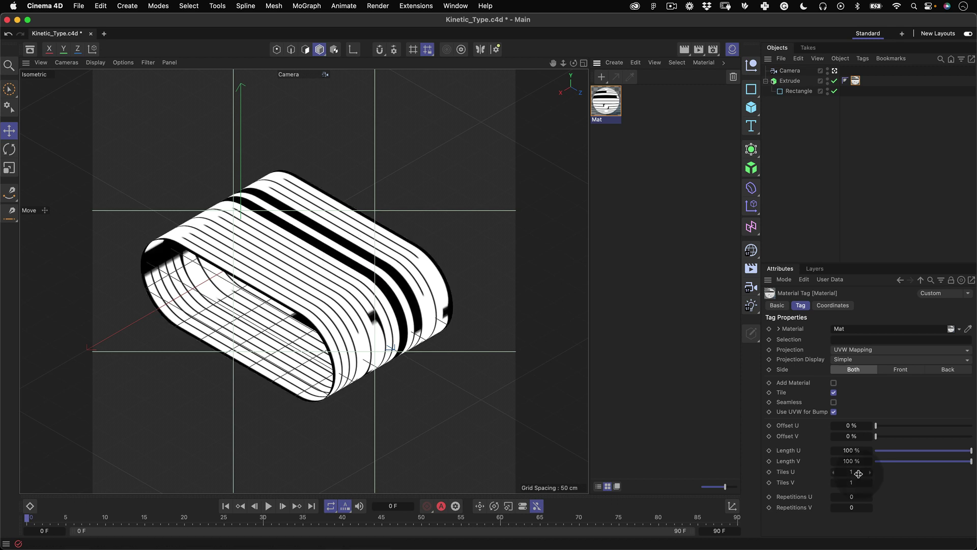
pyautogui.press('super+z')
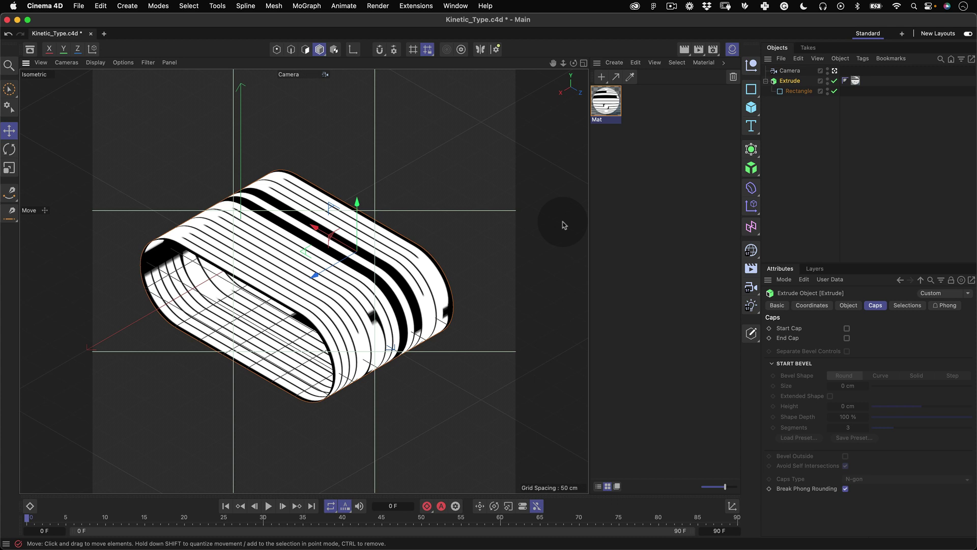
# Step: Set the Mat tag's Tiles U to 5 to repeat the lettering around the band
pyautogui.click(855, 81)
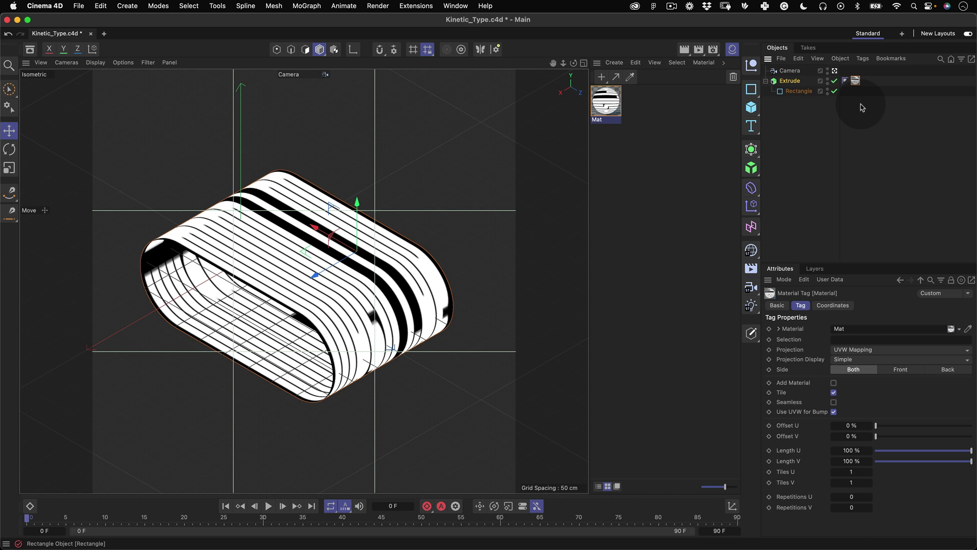
pyautogui.click(851, 472)
pyautogui.write('5')
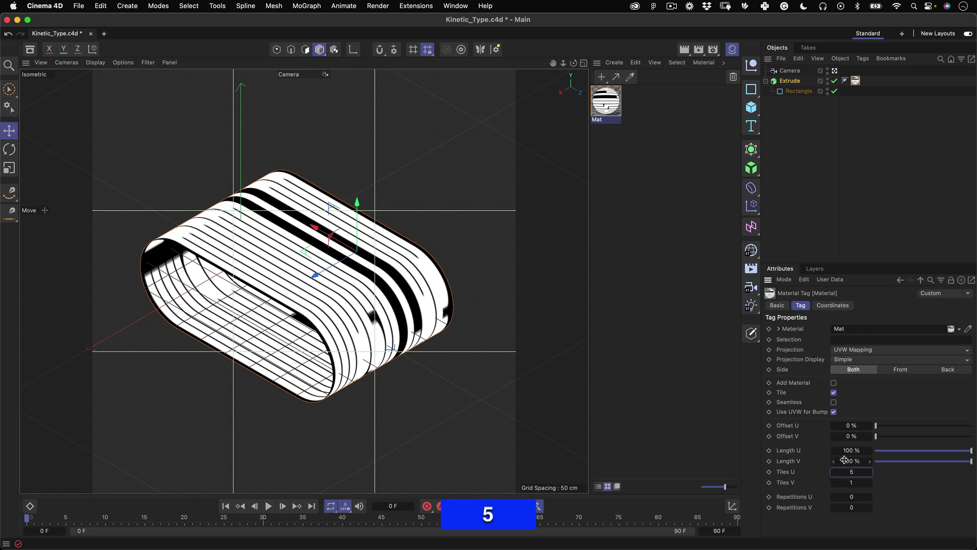
pyautogui.press('Tab')
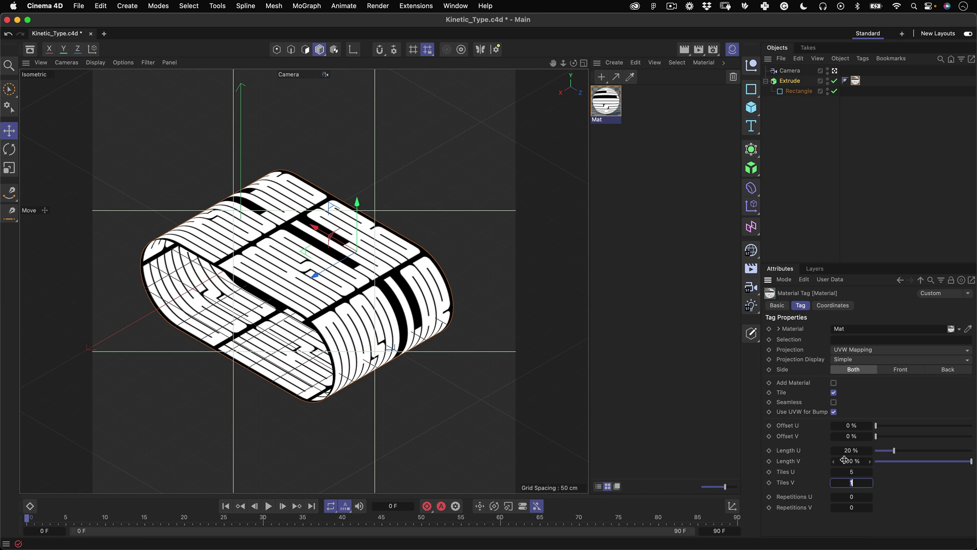
# Step: Keyframe the texture's Offset U and extend the animation end to 180 frames
pyautogui.click(486, 296)
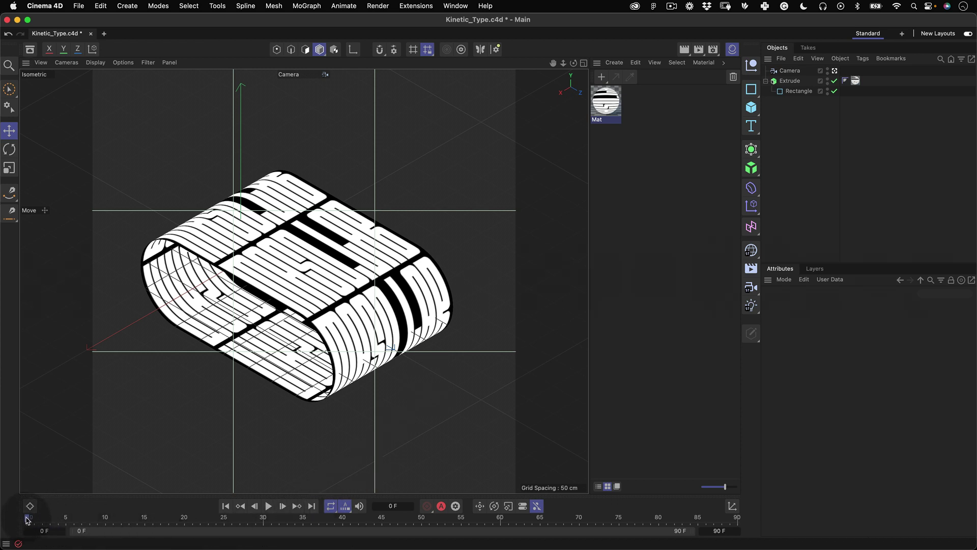
pyautogui.click(856, 81)
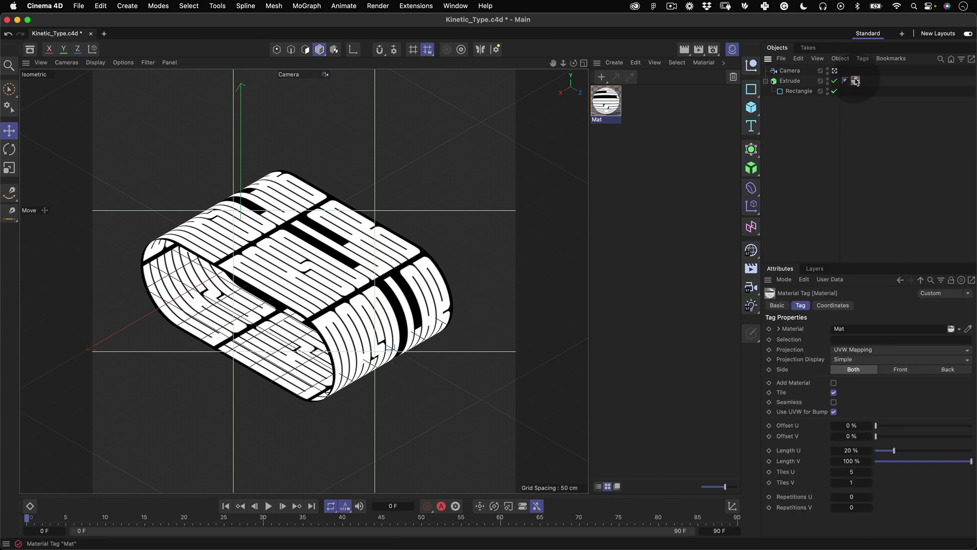
pyautogui.click(769, 425)
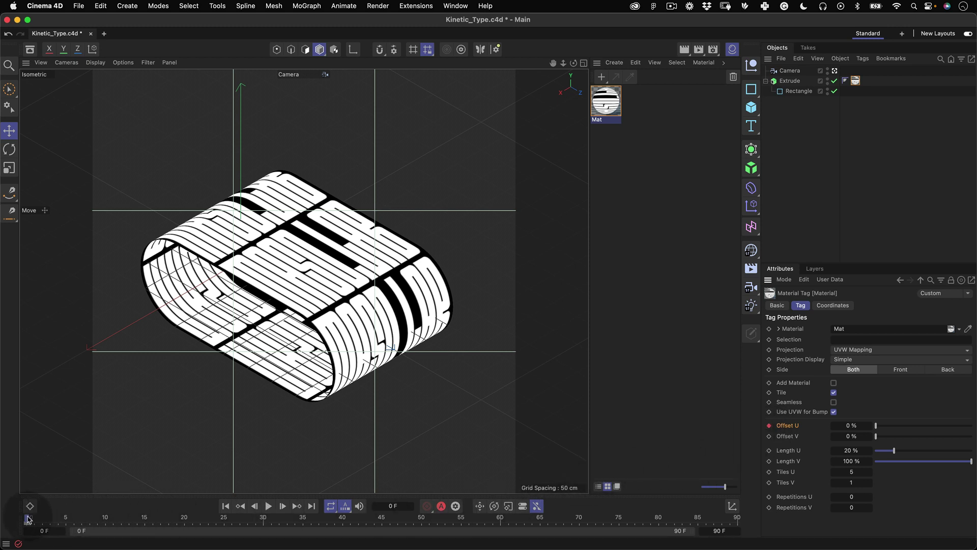
pyautogui.moveTo(28, 519); pyautogui.dragTo(728, 527)
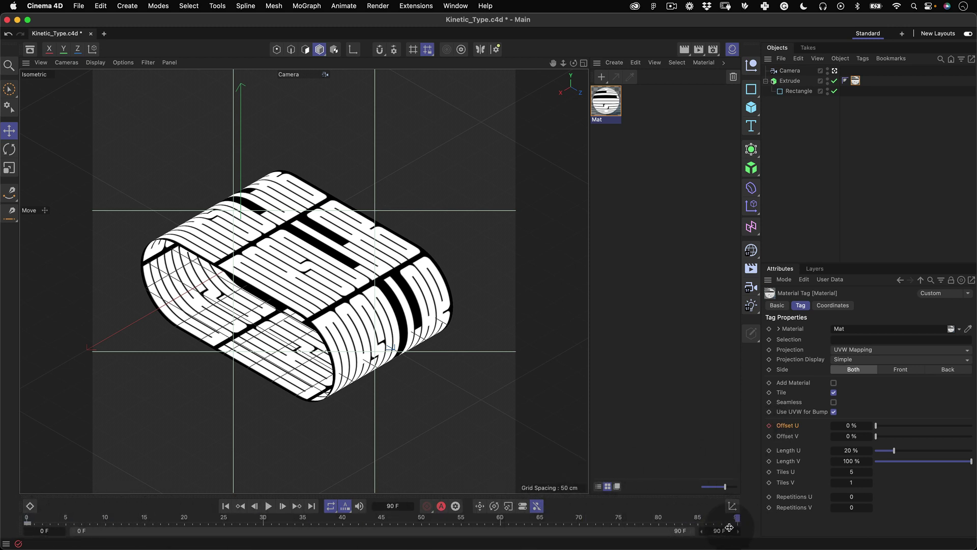
pyautogui.doubleClick(729, 527)
pyautogui.write('180')
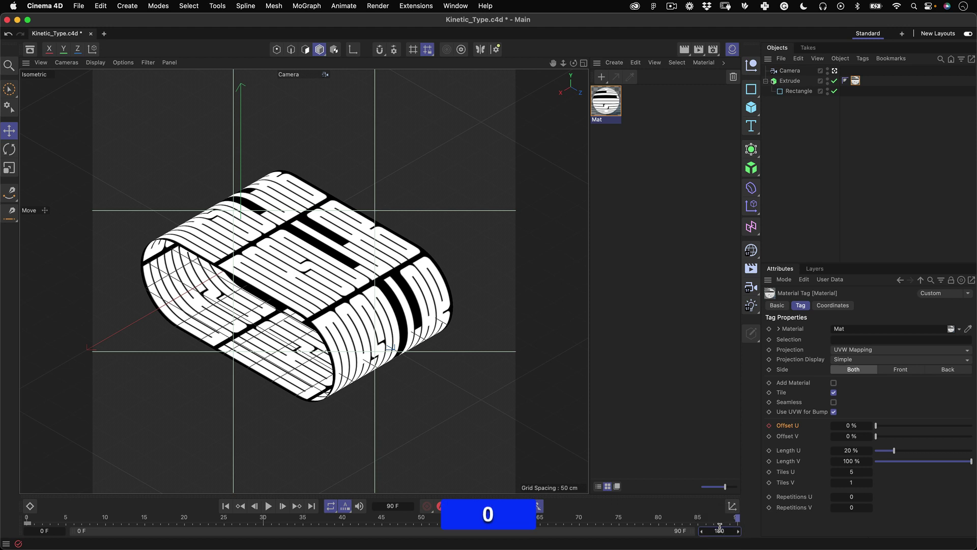
pyautogui.press('Tab')
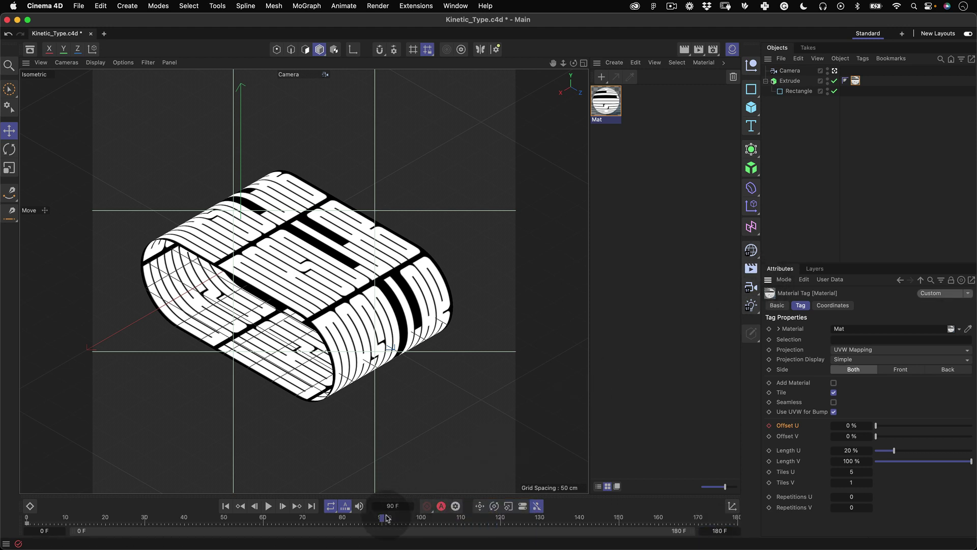
# Step: At frame 180, set the texture tag's Offset U to 100%
pyautogui.moveTo(387, 518); pyautogui.dragTo(781, 515)
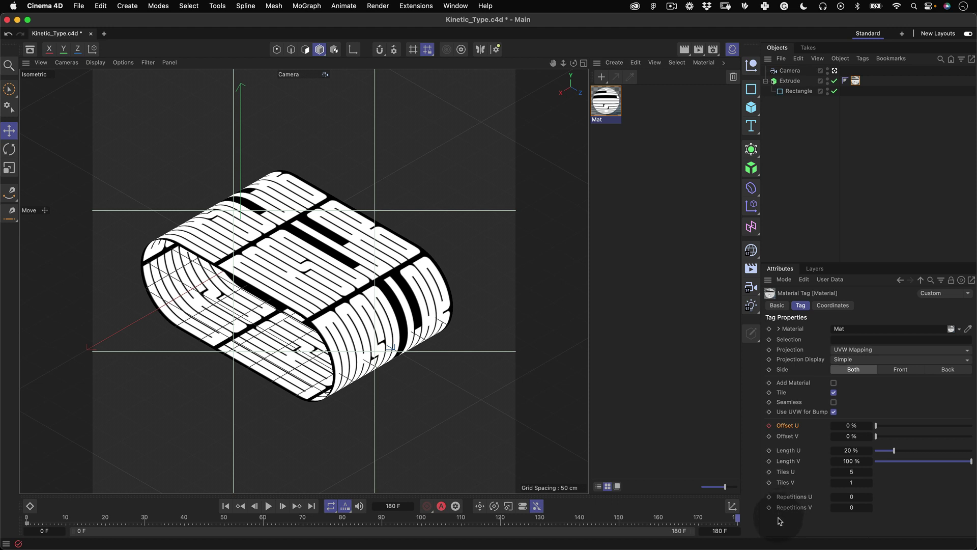
pyautogui.click(847, 224)
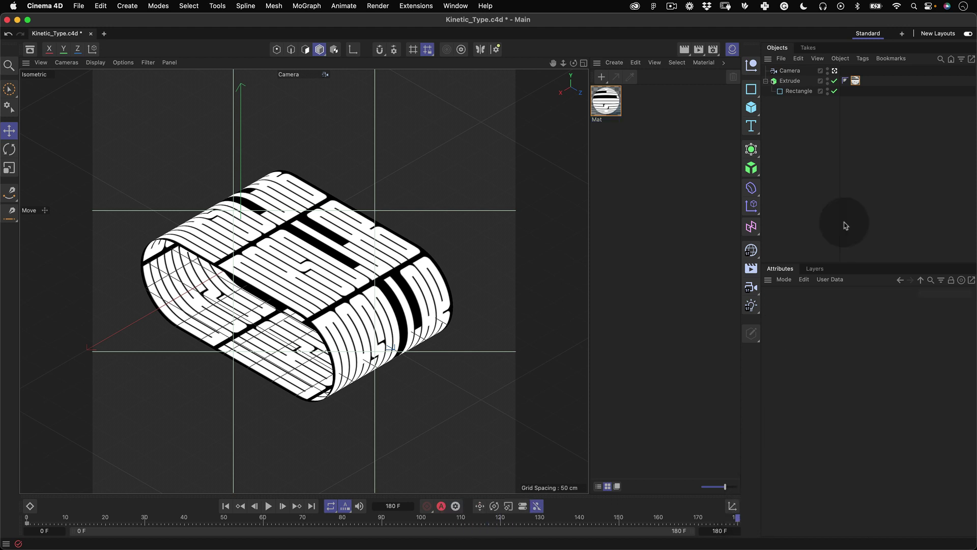
pyautogui.click(855, 81)
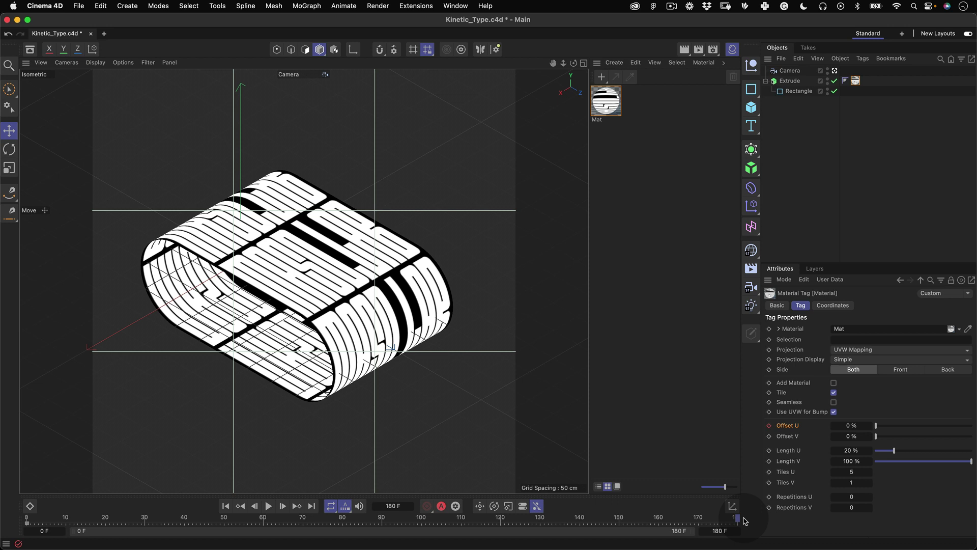
pyautogui.doubleClick(850, 426)
pyautogui.write('100')
pyautogui.press('Tab')
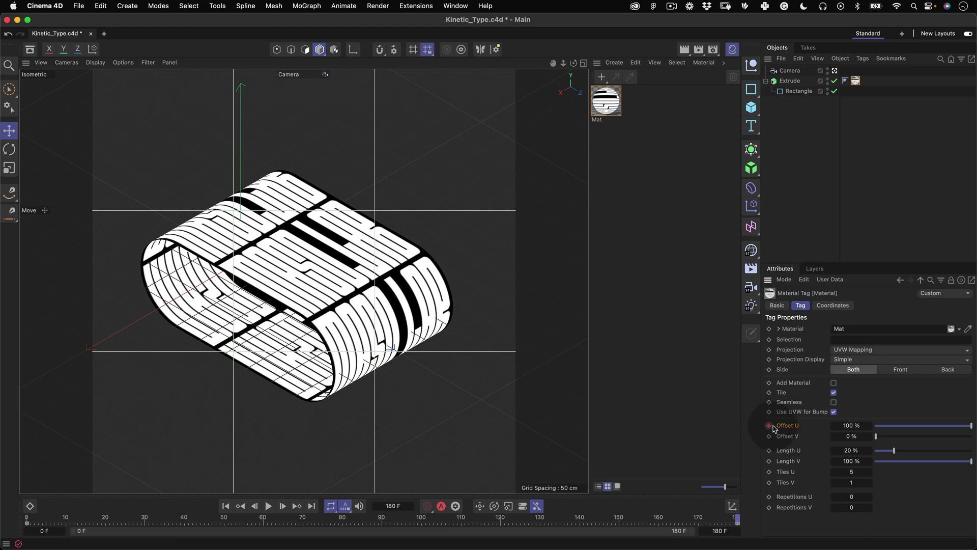
# Step: Play back the scrolling type with a pause and resume, then select the frame 0 key
pyautogui.click(268, 506)
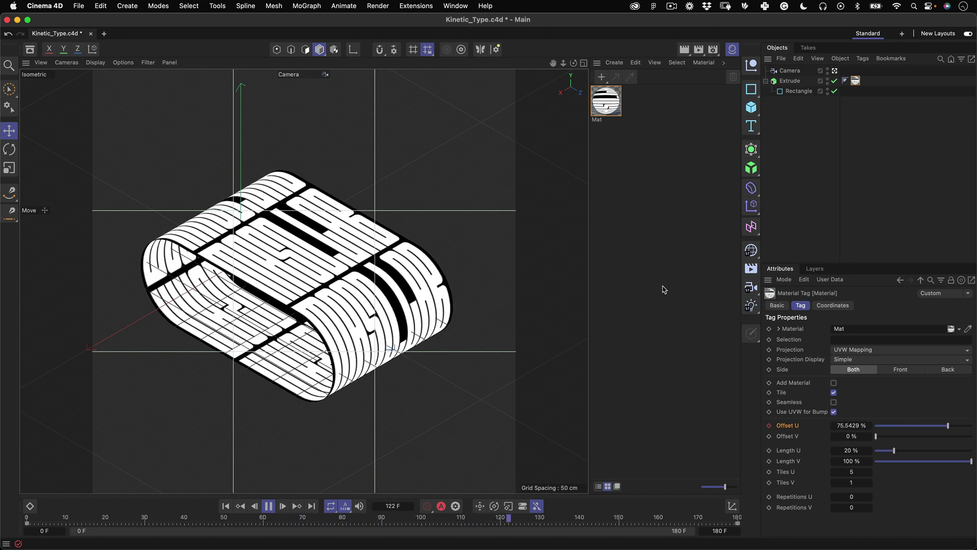
pyautogui.click(663, 289)
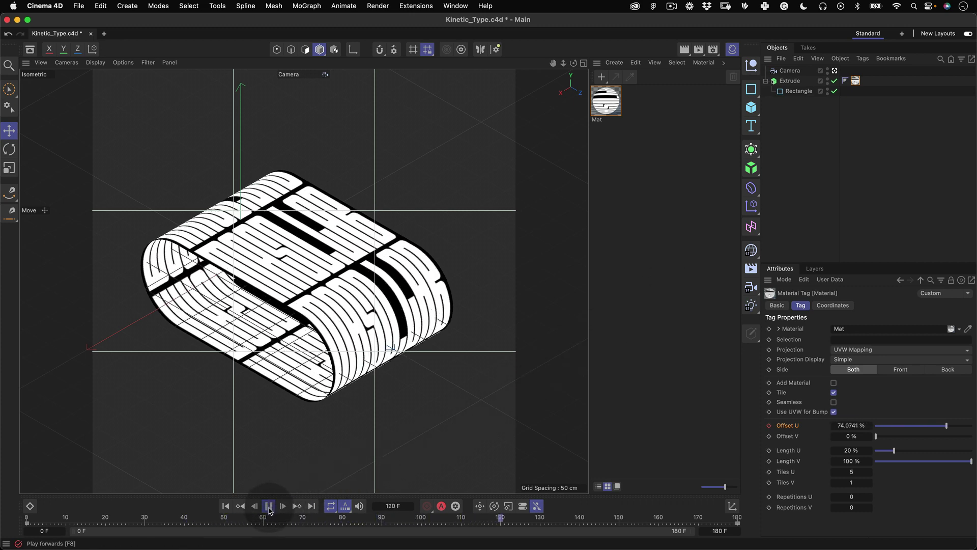
pyautogui.click(269, 506)
pyautogui.click(268, 506)
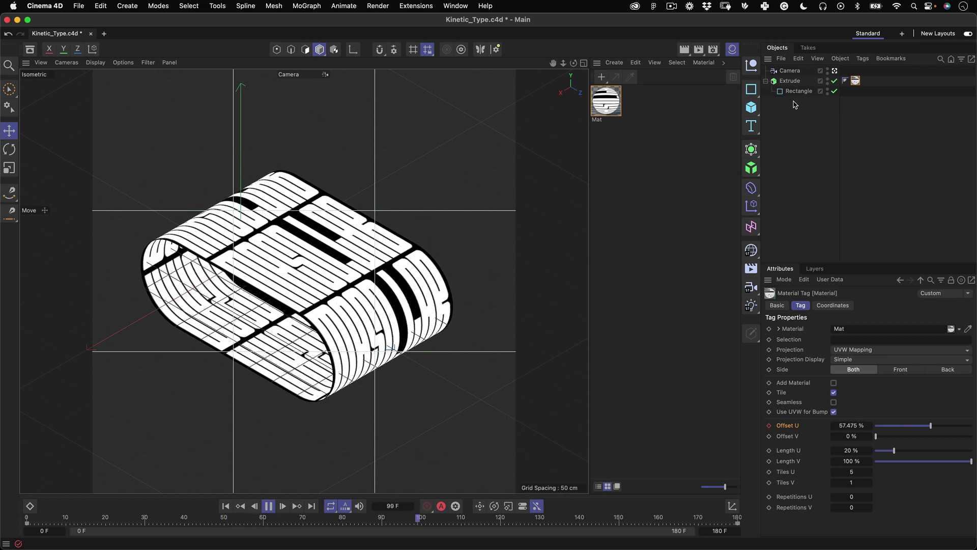
pyautogui.click(28, 524)
# Step: Set both Offset U keyframes, frame 0 and frame 180, to Linear interpolation
pyautogui.rightClick(28, 524)
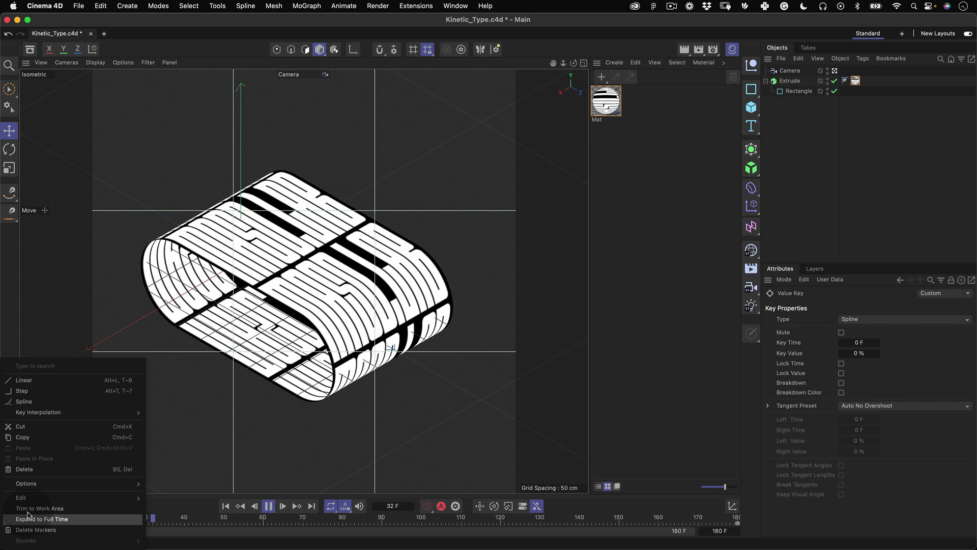
pyautogui.click(30, 382)
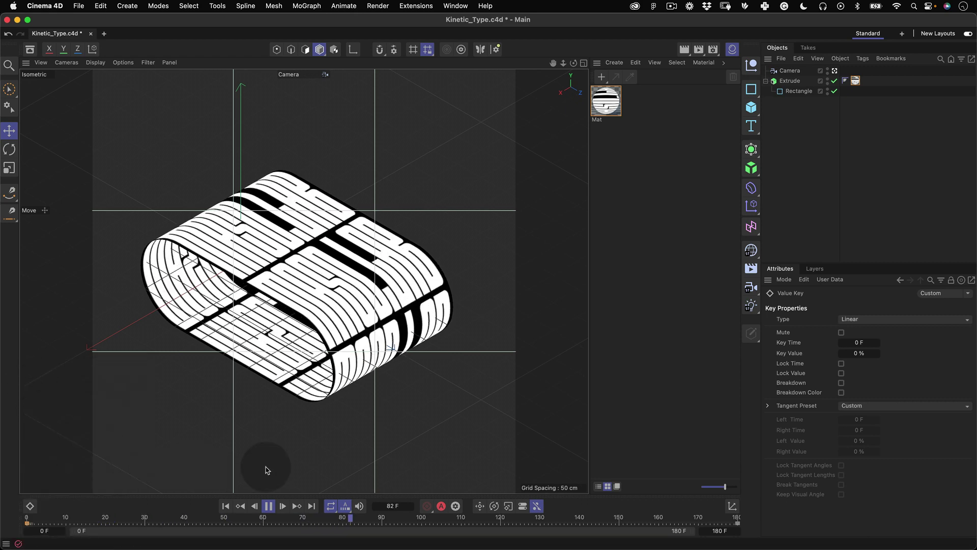
pyautogui.click(738, 523)
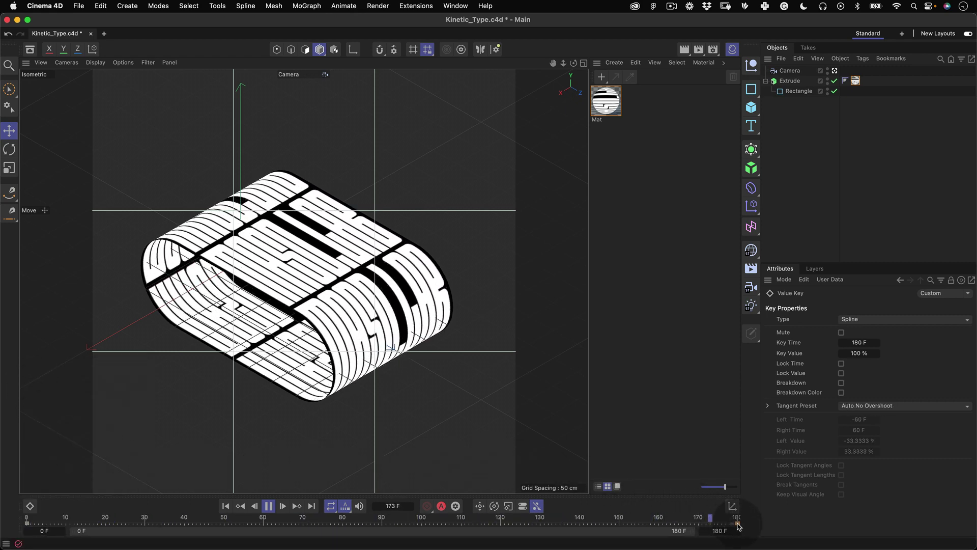
pyautogui.rightClick(738, 524)
pyautogui.click(699, 383)
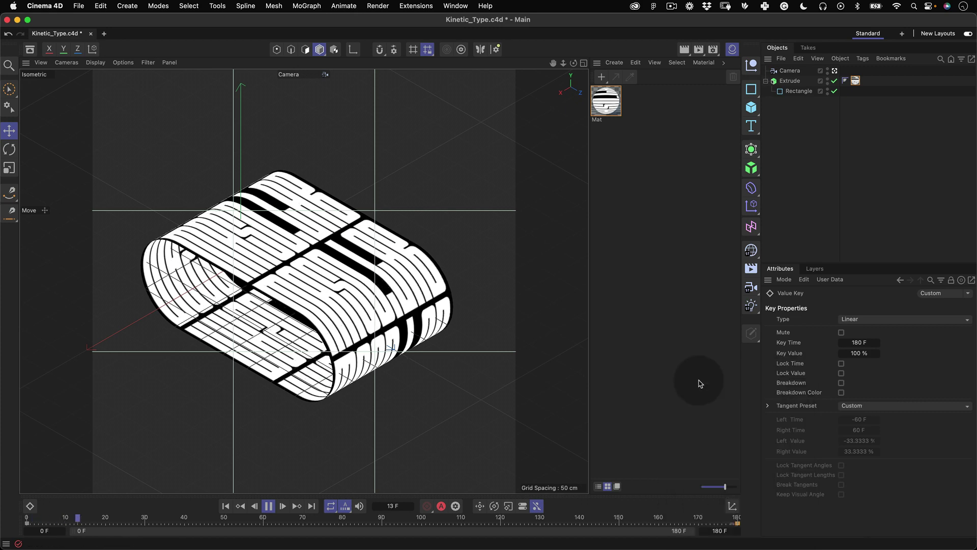
# Step: Play and stop the preview to check the constant-speed scroll
pyautogui.click(848, 199)
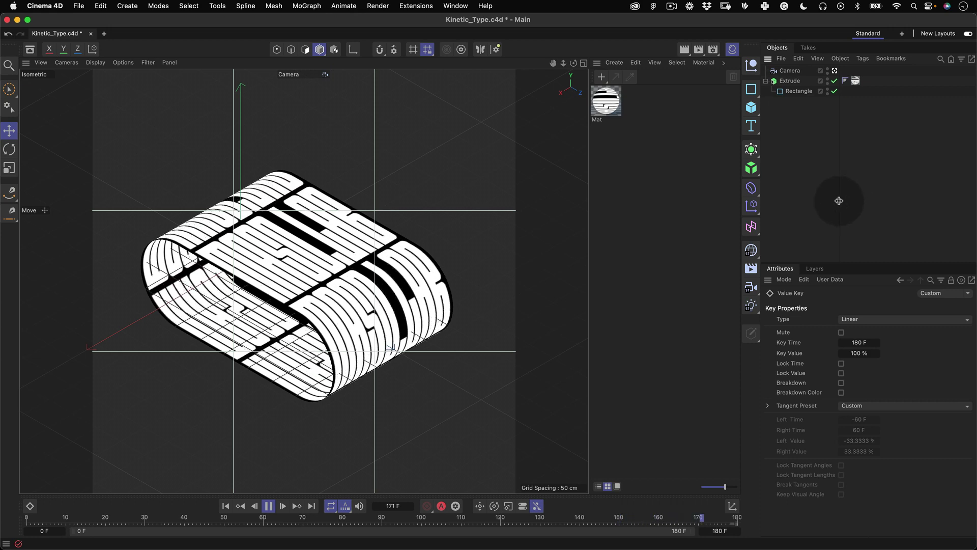
pyautogui.click(268, 505)
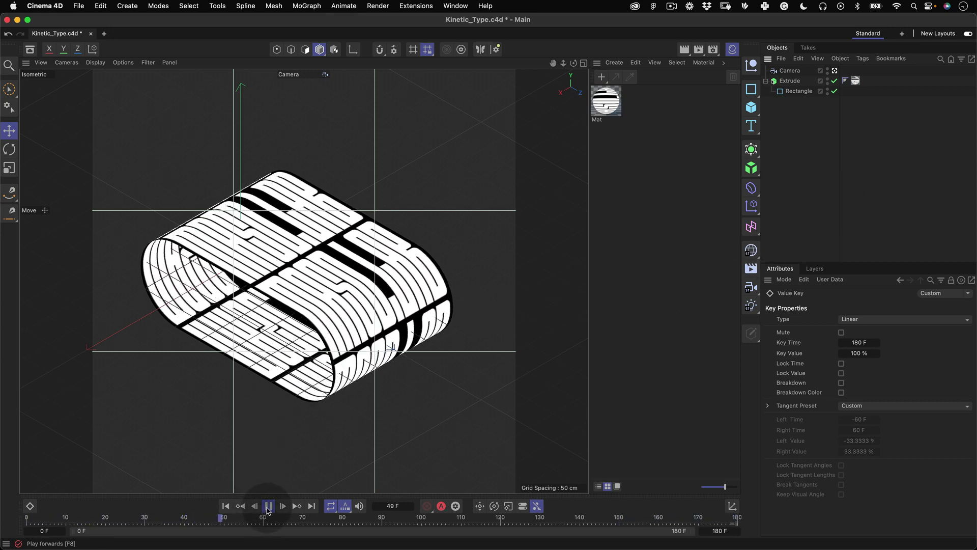
pyautogui.click(269, 509)
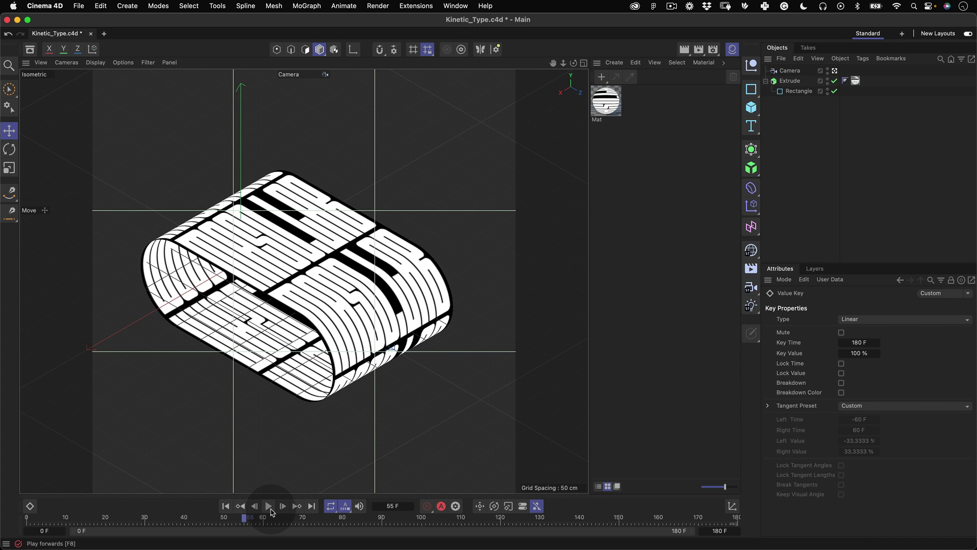
# Step: Copy the Mat tag onto Extrude and set the copy's Side to Back
pyautogui.click(869, 373)
pyautogui.click(869, 160)
pyautogui.click(820, 148)
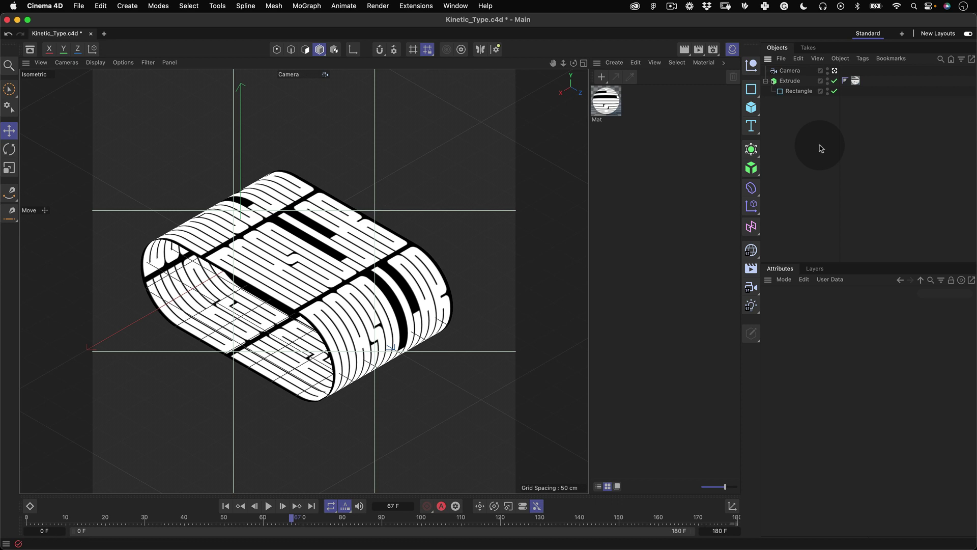
pyautogui.keyDown('super'); pyautogui.moveTo(869, 85); pyautogui.dragTo(870, 86); pyautogui.keyUp('super')
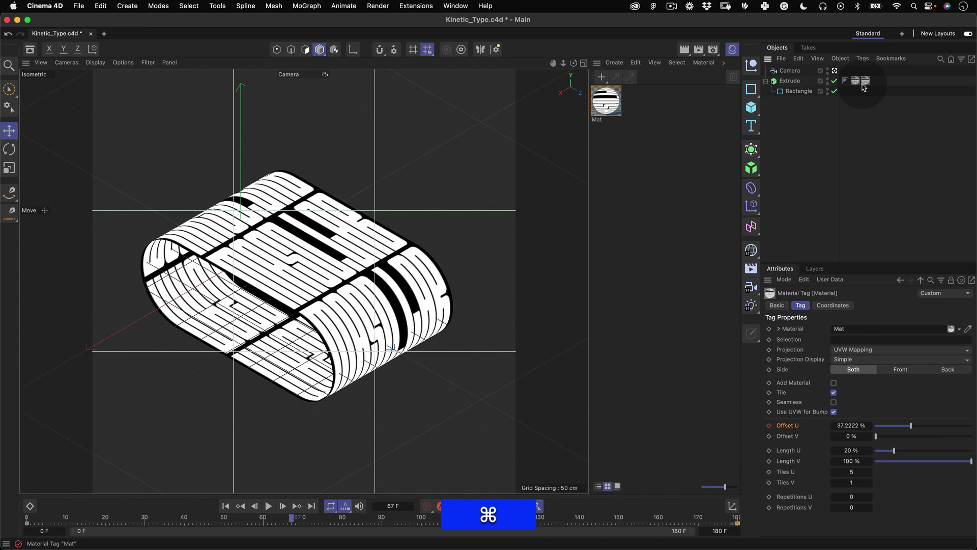
pyautogui.click(948, 370)
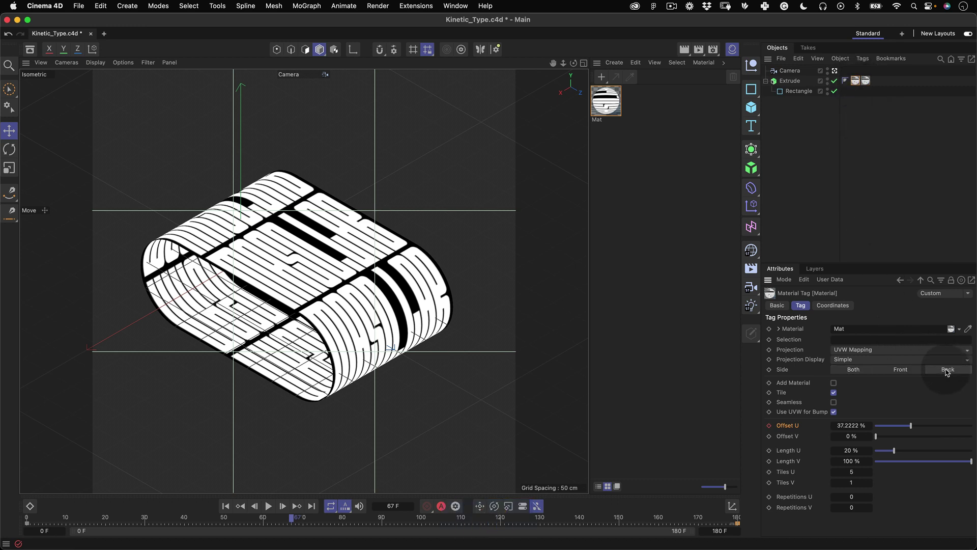
# Step: Mirror the back-face texture with Tiles U of -5 and preview both materials
pyautogui.click(866, 80)
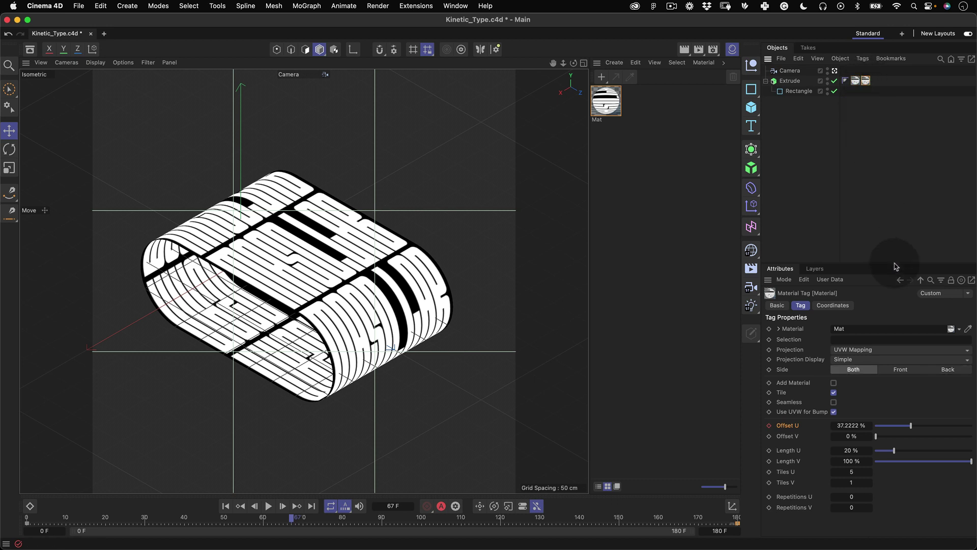
pyautogui.click(902, 370)
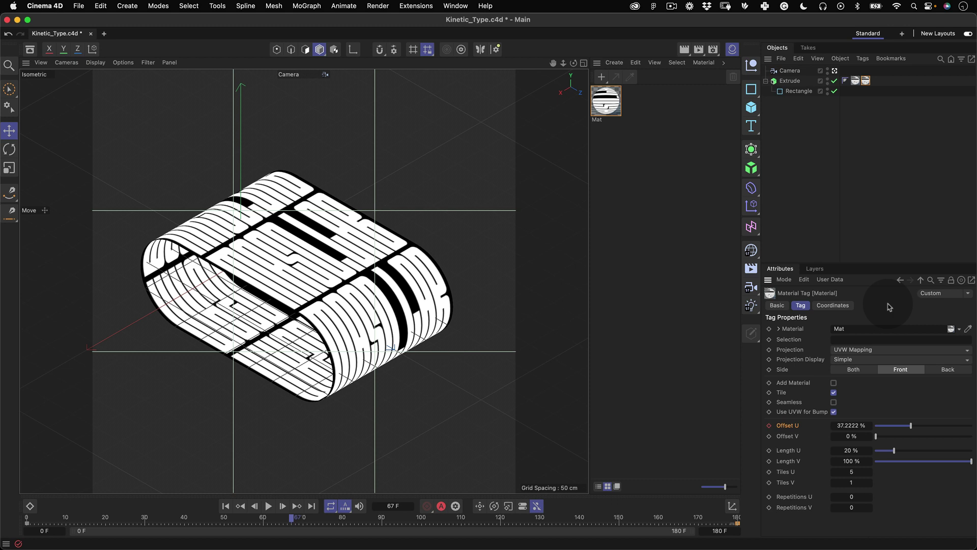
pyautogui.press('super+z')
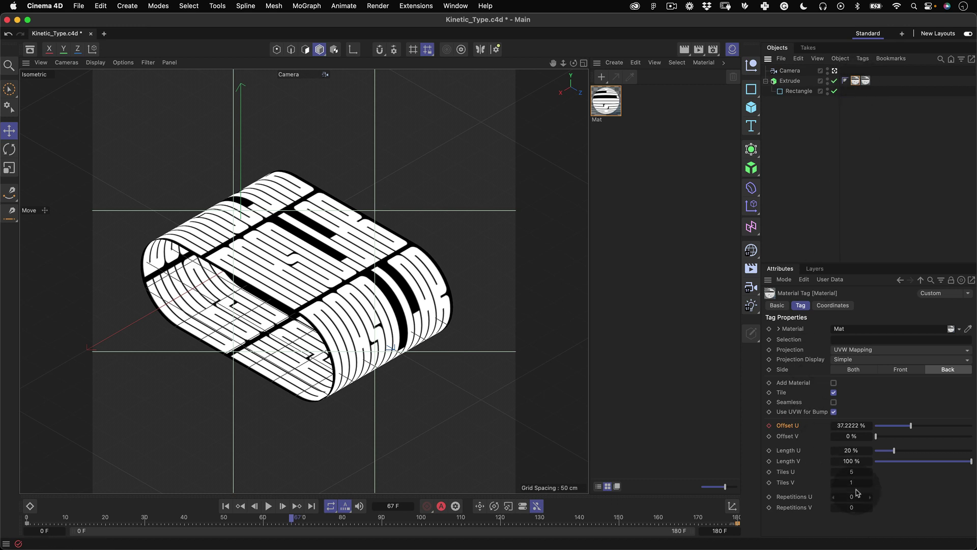
pyautogui.write('-5')
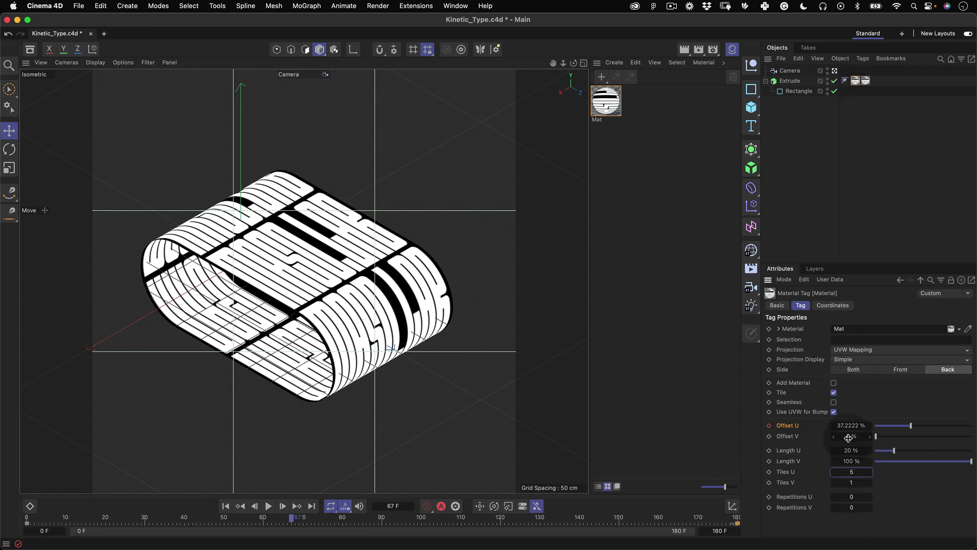
pyautogui.press('Tab')
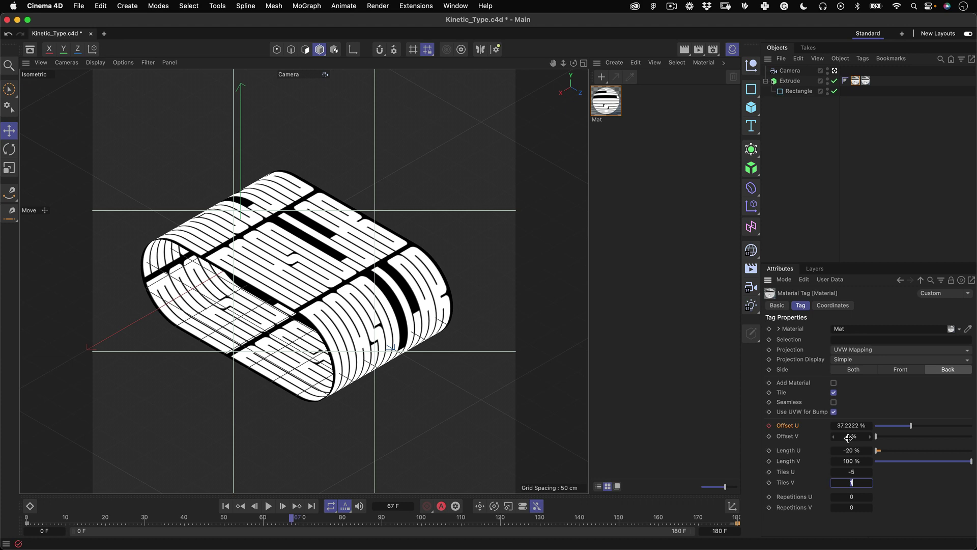
pyautogui.press('super+z')
pyautogui.click(269, 506)
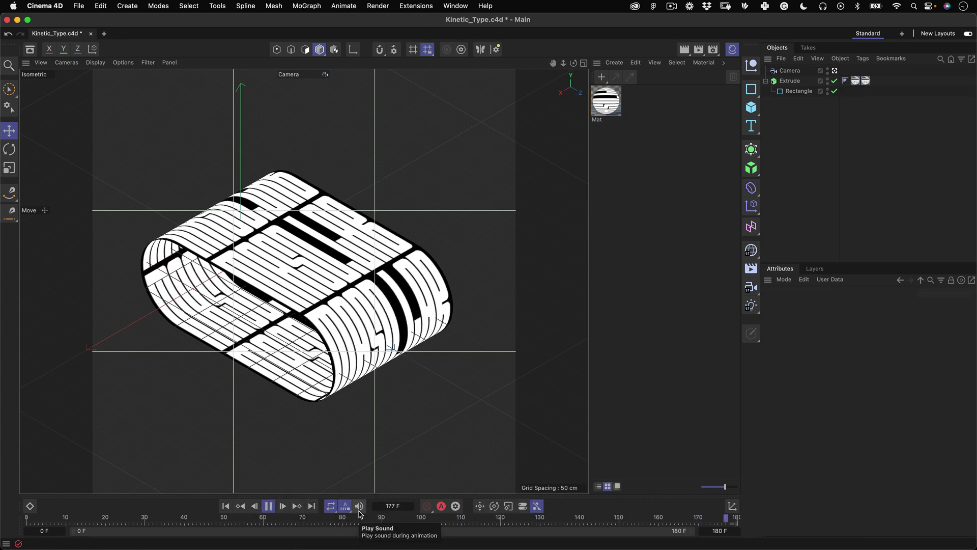
# Step: Duplicate the Extrude band and rotate the copy by about -105°
pyautogui.click(336, 477)
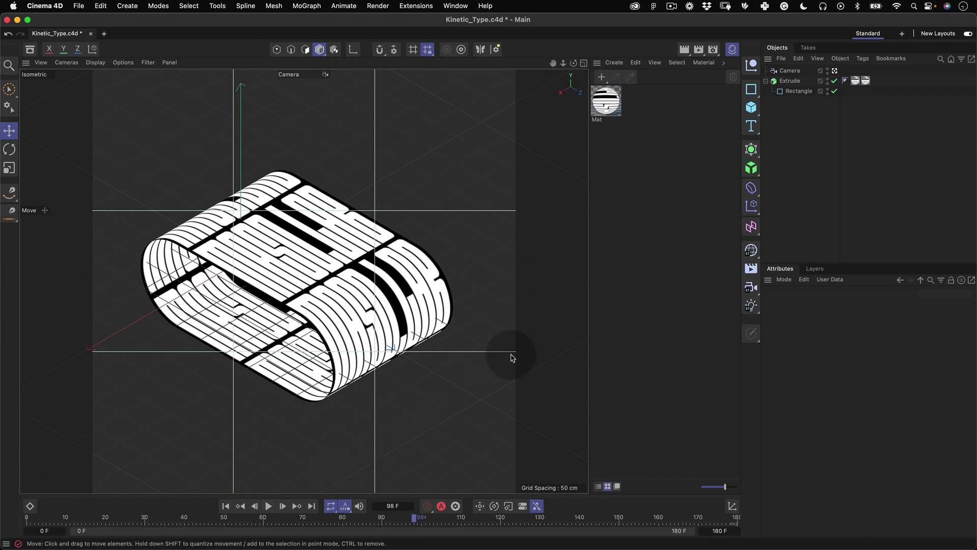
pyautogui.click(796, 83)
pyautogui.keyDown('super'); pyautogui.moveTo(796, 84); pyautogui.dragTo(797, 80); pyautogui.keyUp('super')
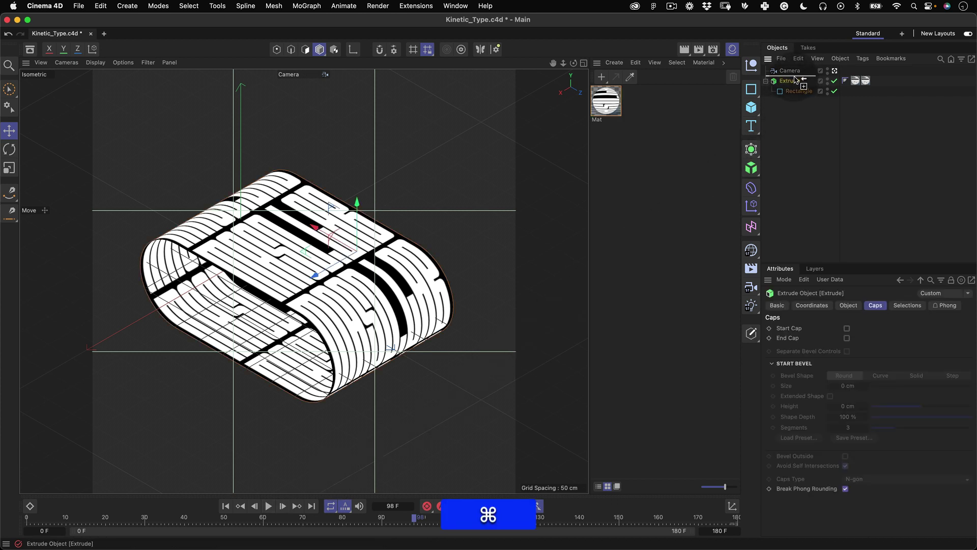
pyautogui.press('r')
pyautogui.keyDown('shift'); pyautogui.moveTo(414, 264); pyautogui.dragTo(361, 219); pyautogui.keyUp('shift')
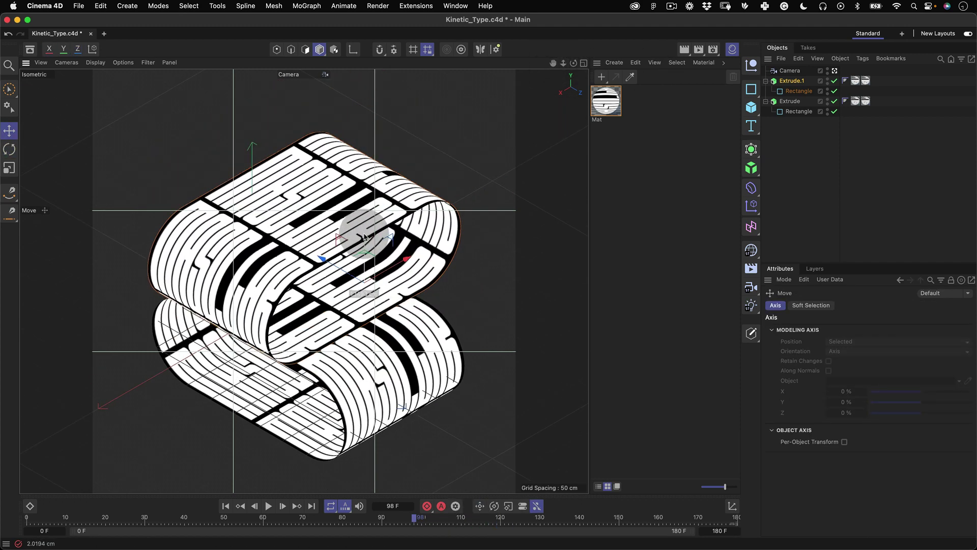
# Step: Stack the duplicate band on the original and play forward from frame 70
pyautogui.keyDown('shift'); pyautogui.click(790, 101); pyautogui.keyUp('shift')
pyautogui.press('e')
pyautogui.moveTo(336, 308); pyautogui.dragTo(366, 225)
pyautogui.click(302, 518)
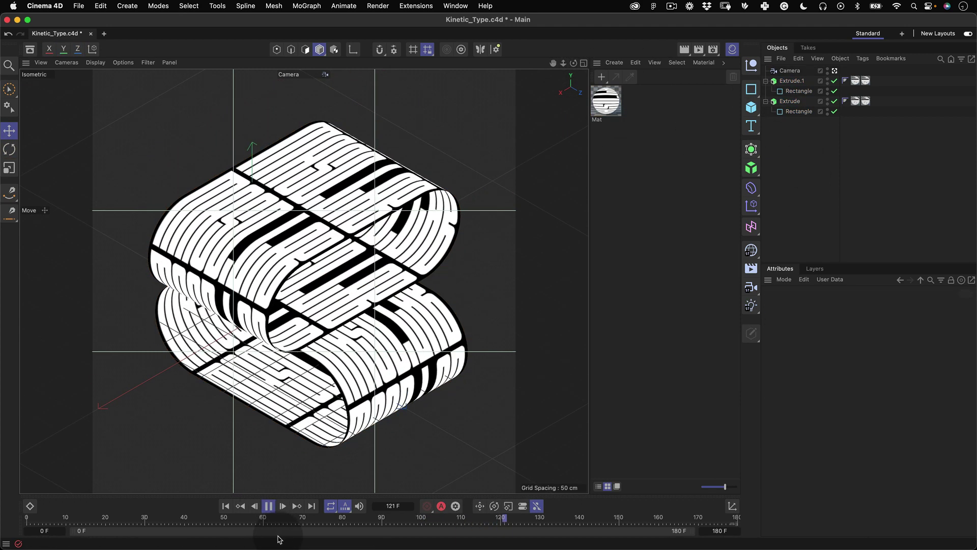
pyautogui.click(365, 229)
pyautogui.press('F8')
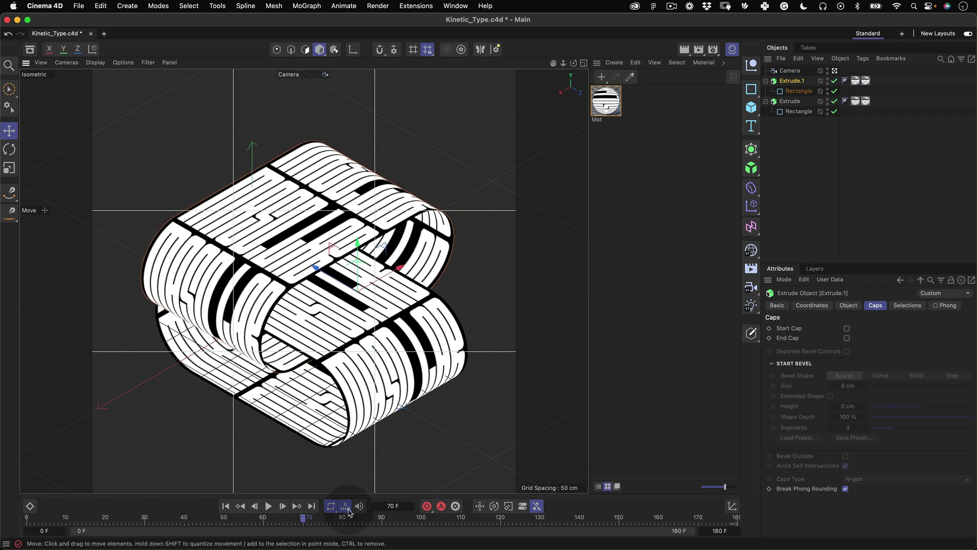
# Step: Open the File menu in Cinema 4D
pyautogui.click(79, 6)
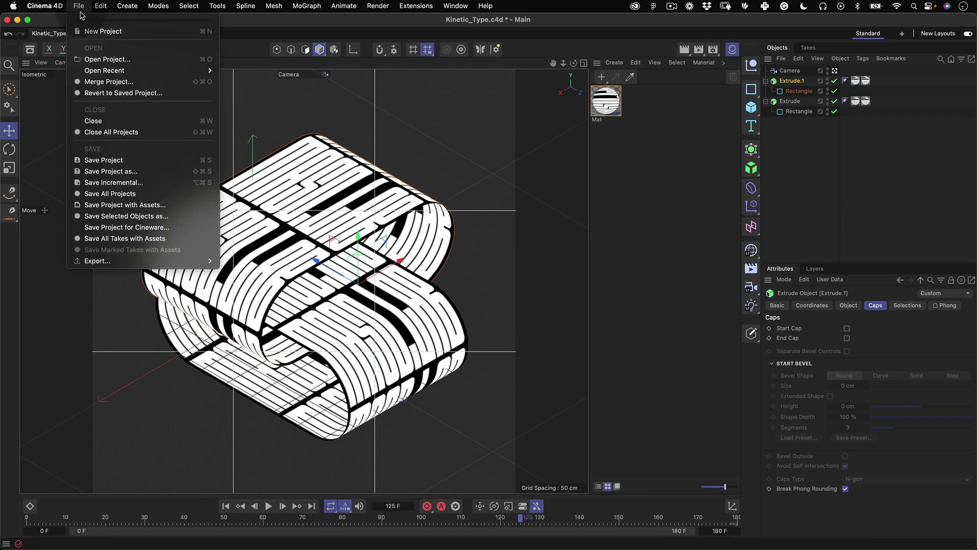
# Step: Save the Cinema 4D project and build a Kinetic_Type comp from Kinetic_Type.c4d
pyautogui.click(119, 161)
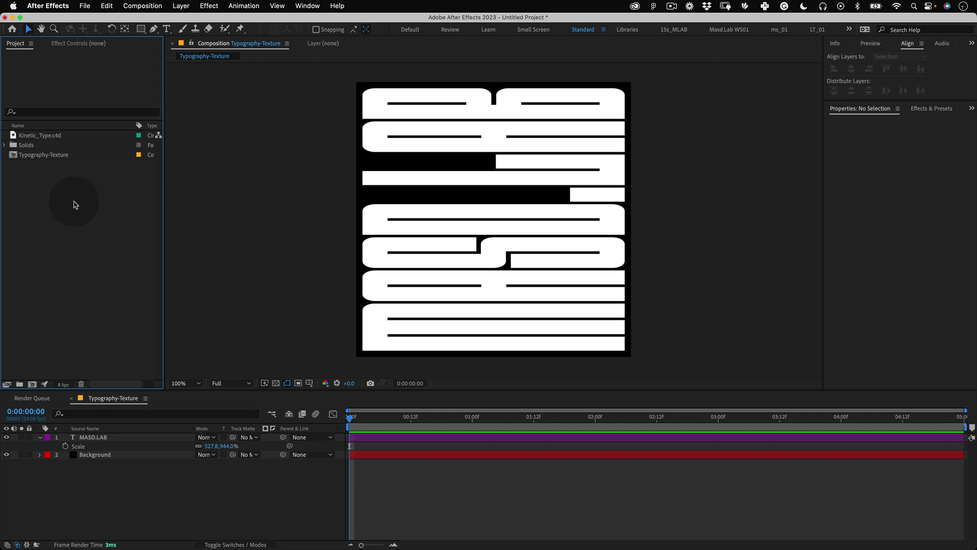
pyautogui.click(59, 137)
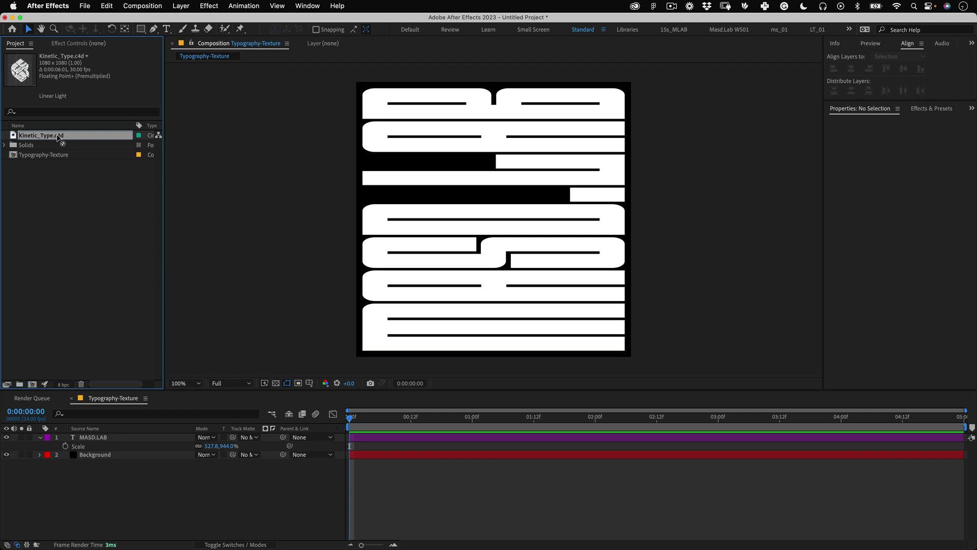
pyautogui.moveTo(59, 136); pyautogui.dragTo(32, 384)
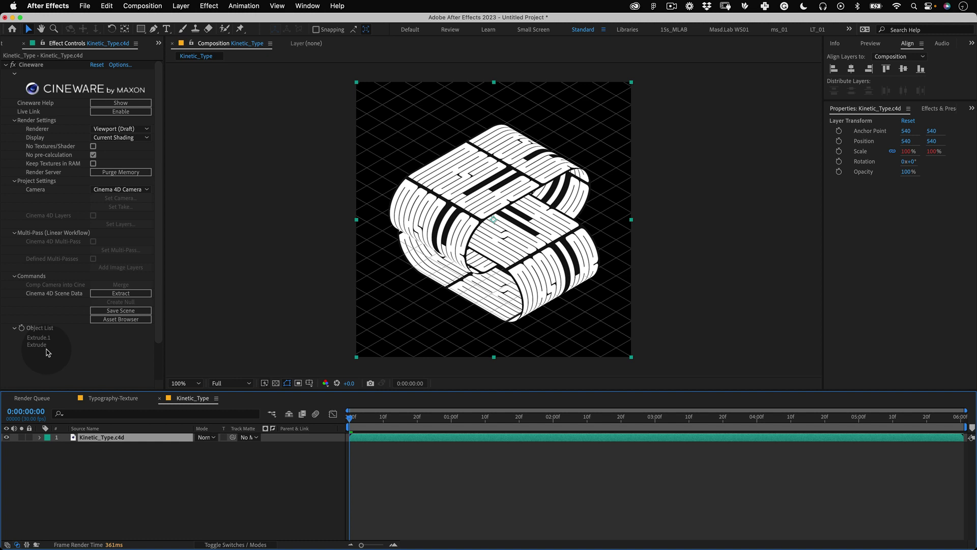
# Step: Switch the Cineware renderer from Viewport (Draft) to Current and preview the comp
pyautogui.click(122, 130)
pyautogui.click(94, 128)
pyautogui.click(118, 131)
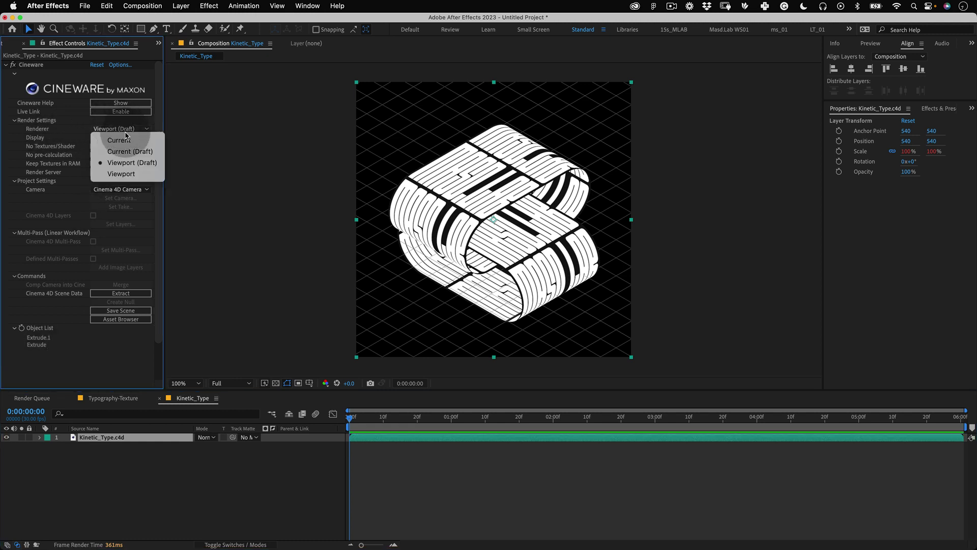
pyautogui.click(130, 139)
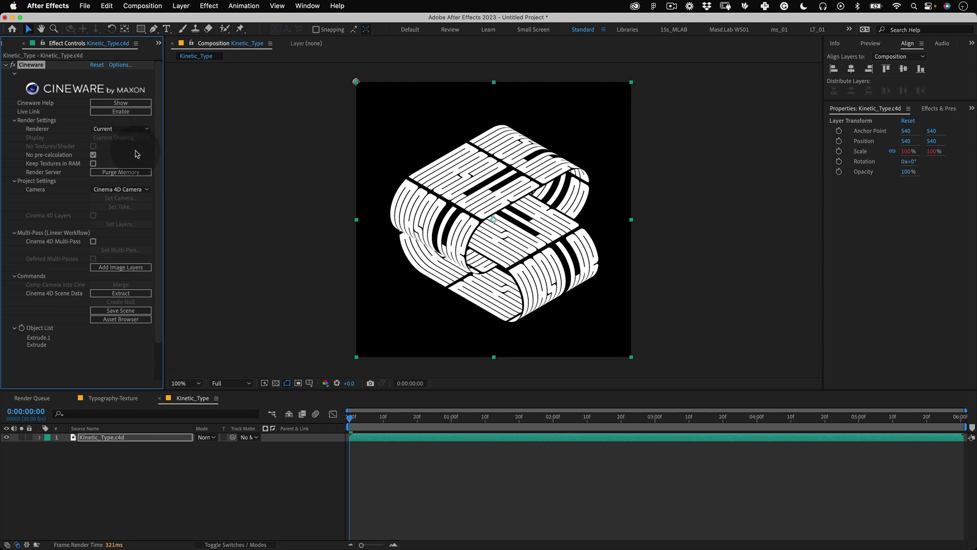
pyautogui.click(371, 493)
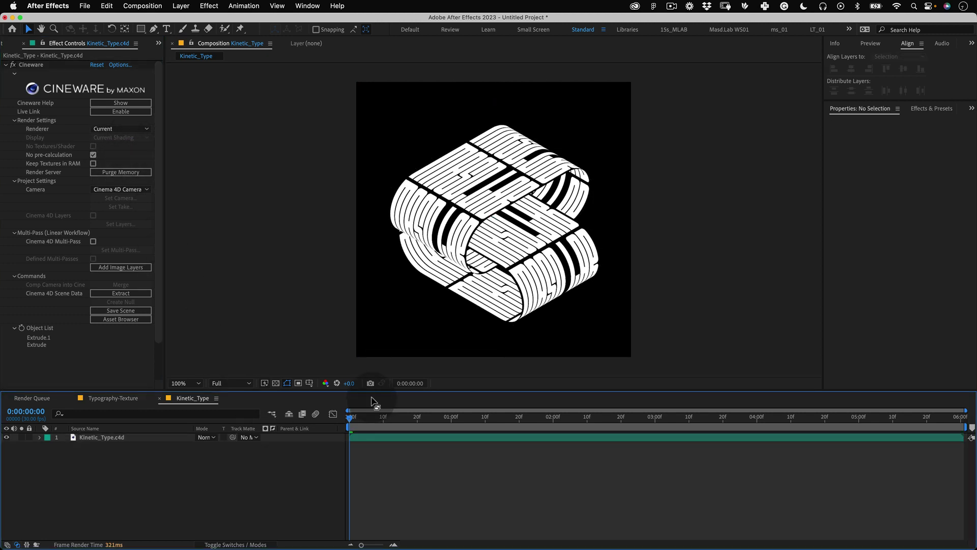
pyautogui.press('space')
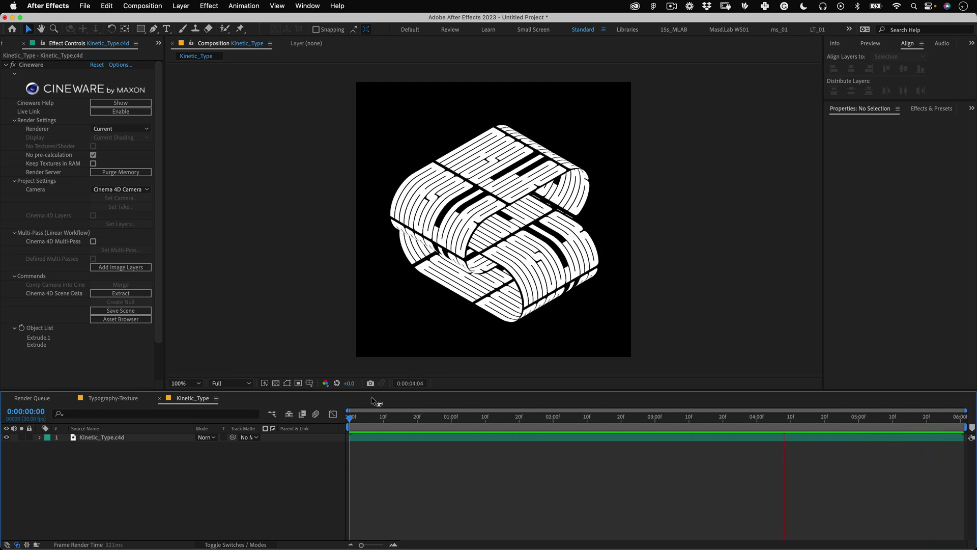
# Step: Stop the preview and create a black, comp-sized solid named BG
pyautogui.click(187, 154)
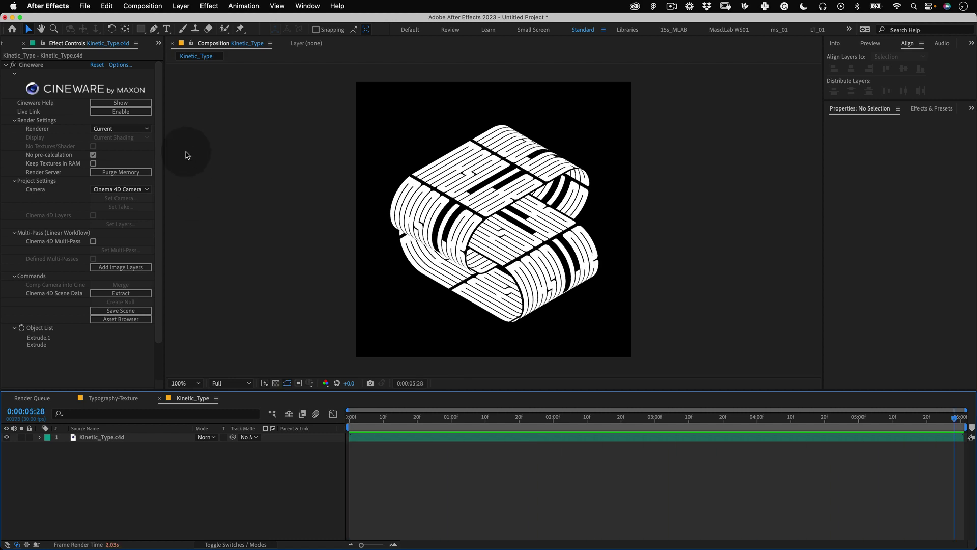
pyautogui.click(180, 6)
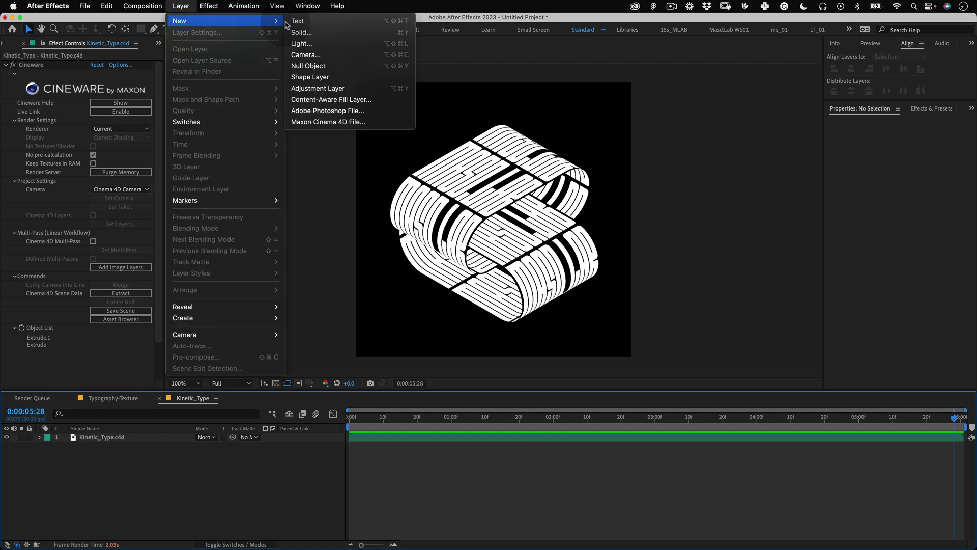
pyautogui.click(301, 32)
pyautogui.write('BG')
pyautogui.click(456, 156)
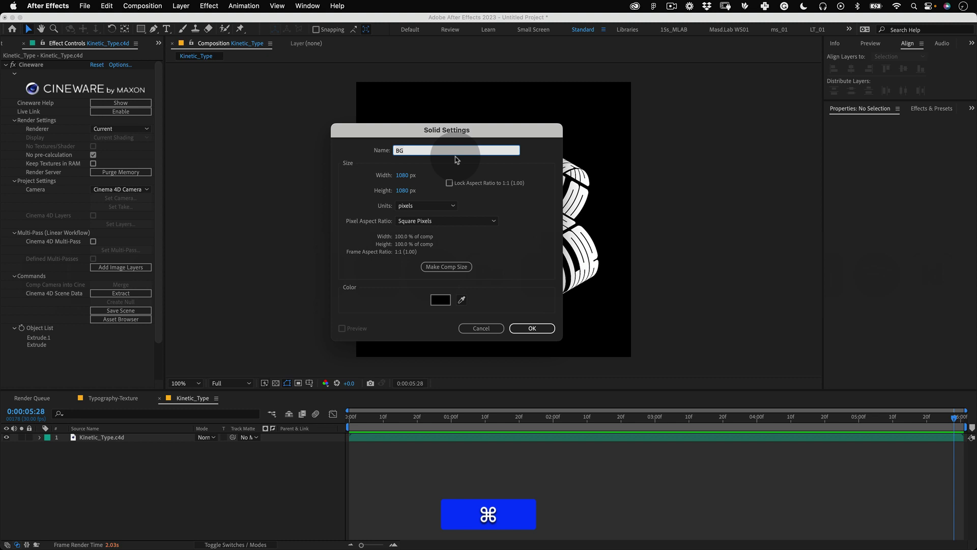
pyautogui.click(446, 267)
pyautogui.click(441, 299)
pyautogui.click(804, 220)
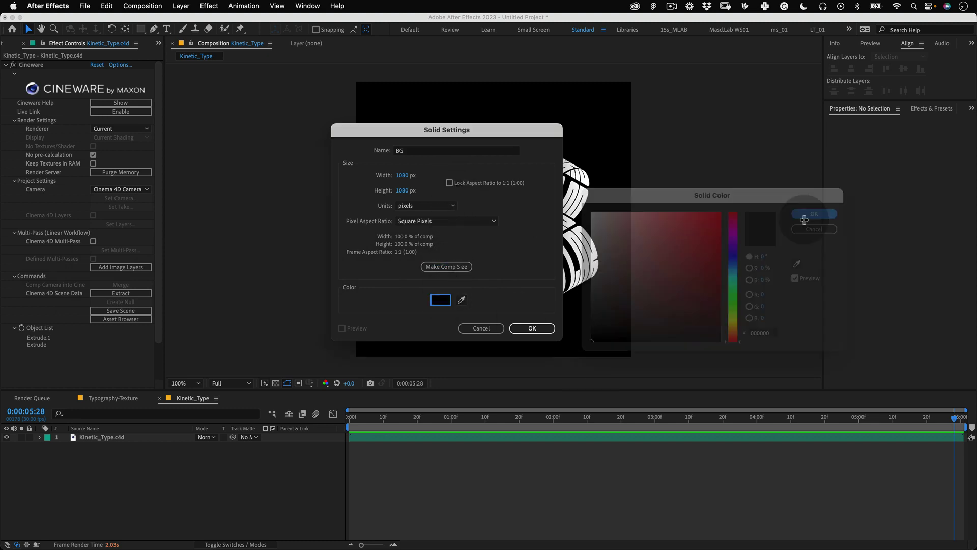
pyautogui.click(530, 328)
# Step: Move the BG layer below Kinetic_Type.c4d in the layer stack
pyautogui.click(84, 438)
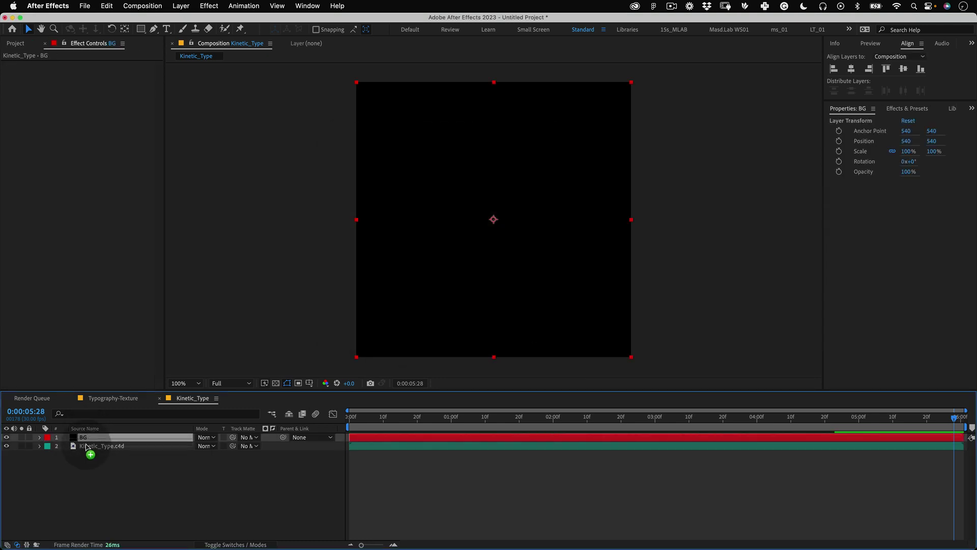
pyautogui.moveTo(87, 447); pyautogui.dragTo(92, 461)
pyautogui.click(93, 466)
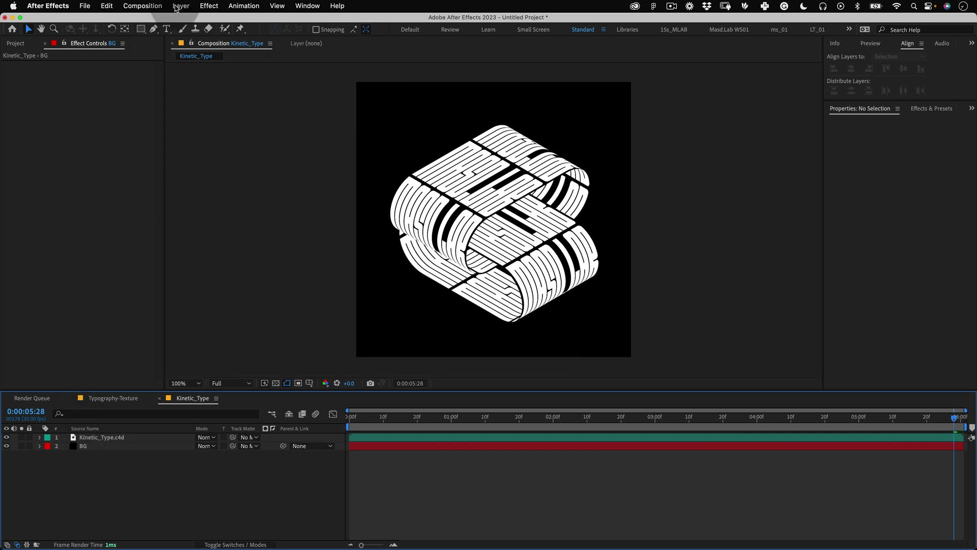
# Step: Add a new adjustment layer and apply the Tint effect to it
pyautogui.click(178, 6)
pyautogui.moveTo(203, 21)
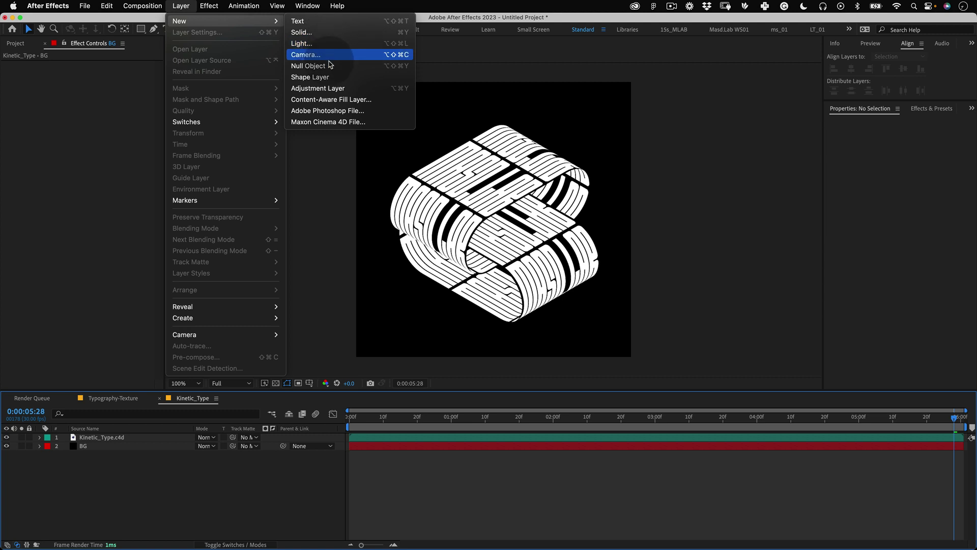
pyautogui.click(317, 88)
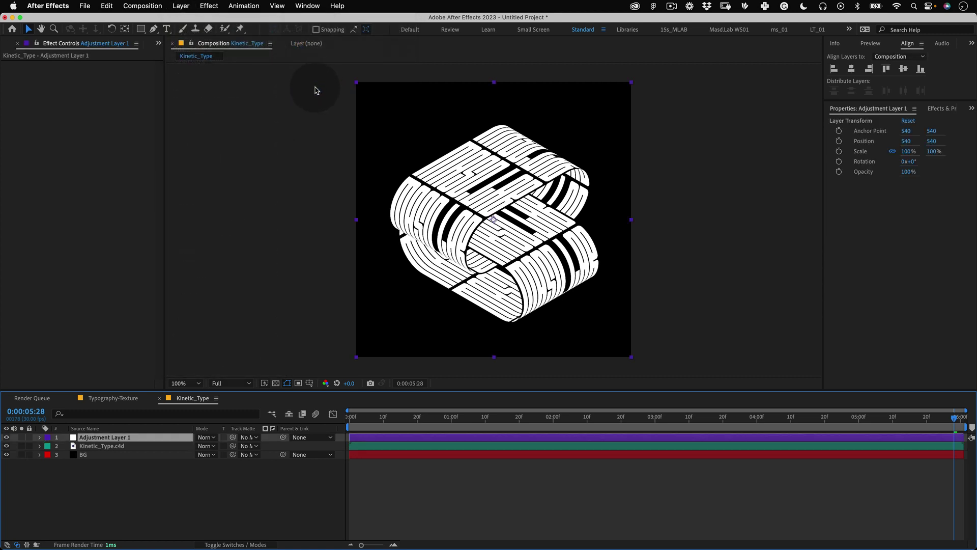
pyautogui.click(209, 6)
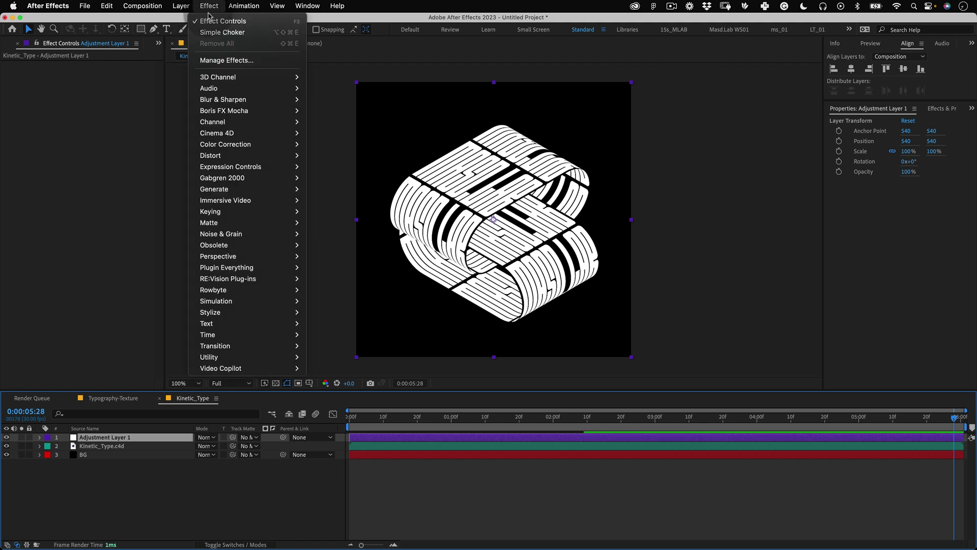
pyautogui.moveTo(245, 144)
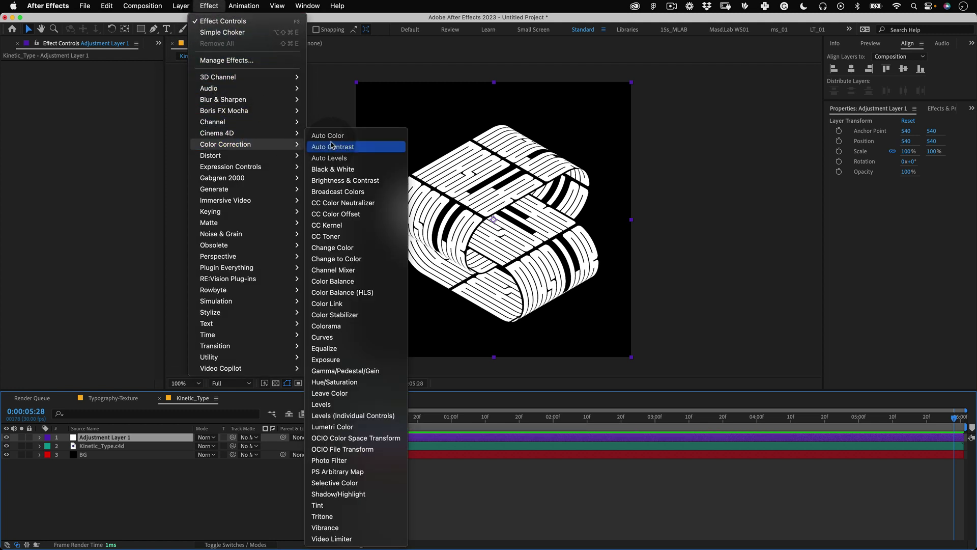
pyautogui.click(363, 505)
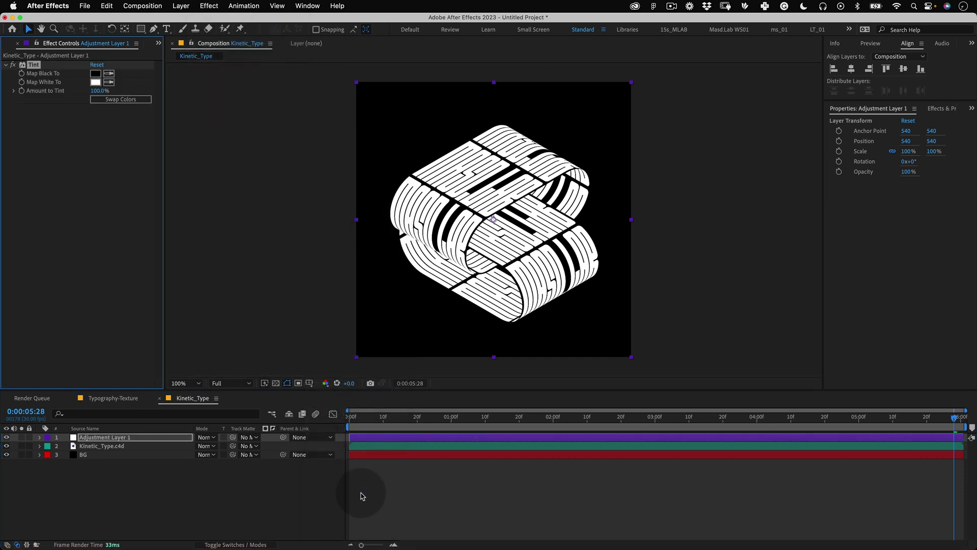
# Step: Try a dark red for Tint's Map White To, then restore it to white
pyautogui.click(95, 82)
pyautogui.moveTo(707, 224); pyautogui.dragTo(590, 213)
pyautogui.click(814, 213)
pyautogui.click(95, 82)
pyautogui.click(592, 212)
pyautogui.press('Return')
# Step: Set Tint's Map Black To orange and Map White To purple, then render the comp to Kinetic_Type.mp4
pyautogui.click(95, 74)
pyautogui.click(732, 256)
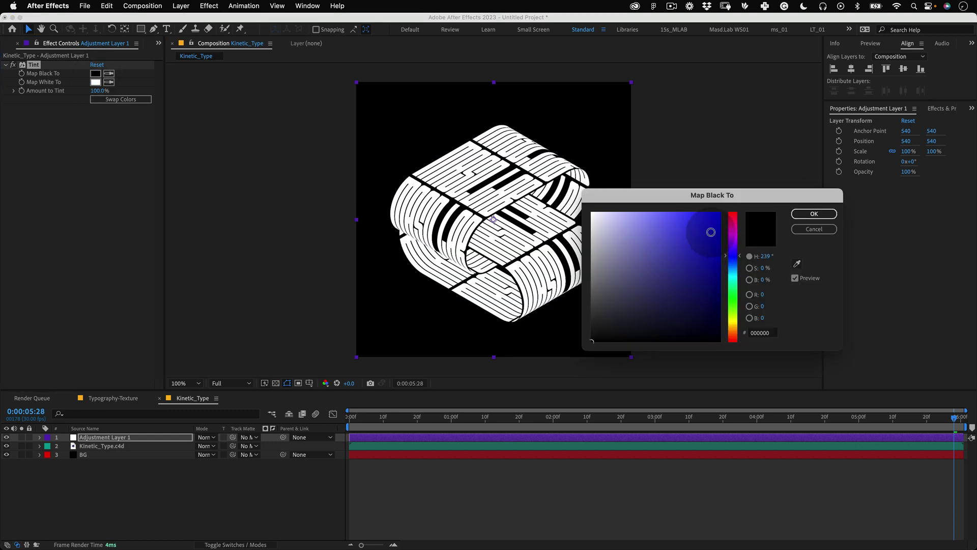
pyautogui.moveTo(711, 232); pyautogui.dragTo(741, 335)
pyautogui.click(814, 214)
pyautogui.click(96, 82)
pyautogui.click(733, 241)
pyautogui.click(716, 248)
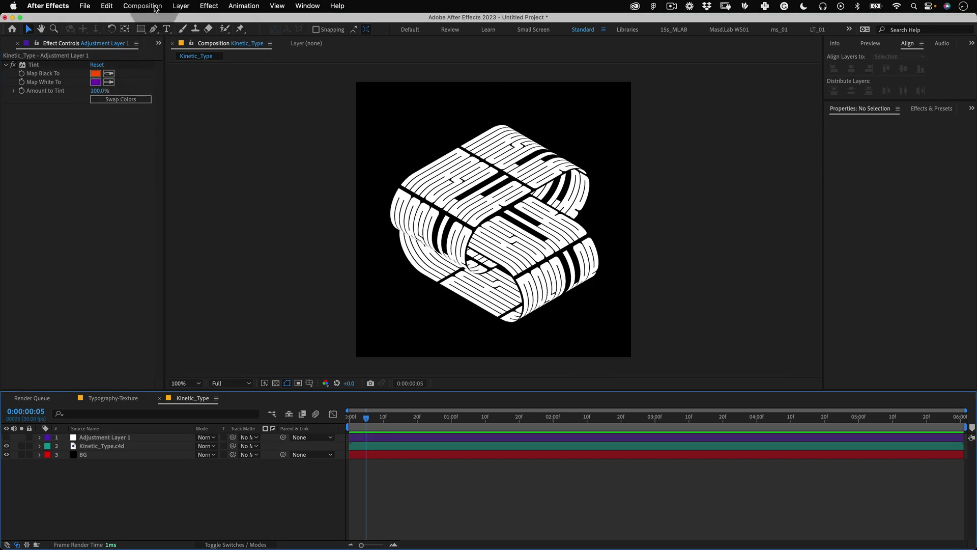
pyautogui.click(143, 5)
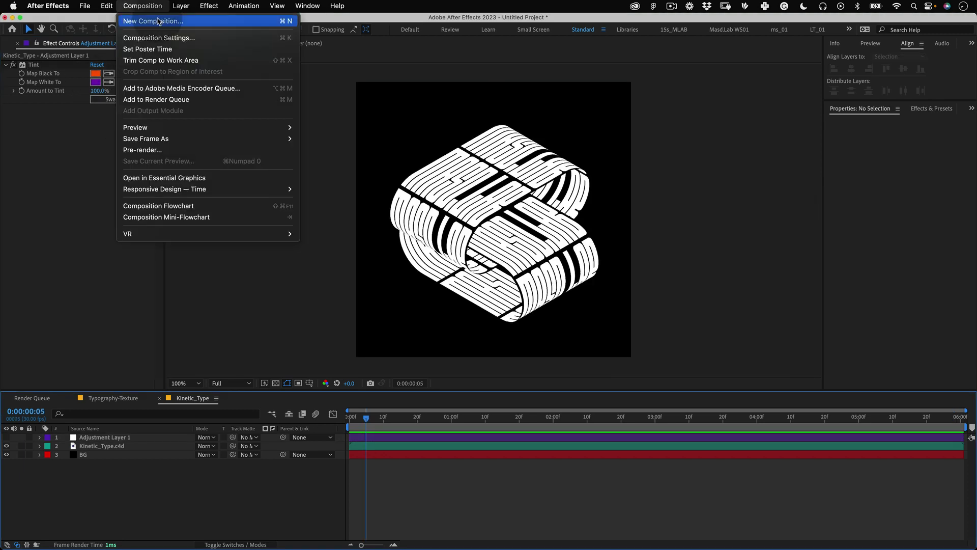
pyautogui.click(159, 101)
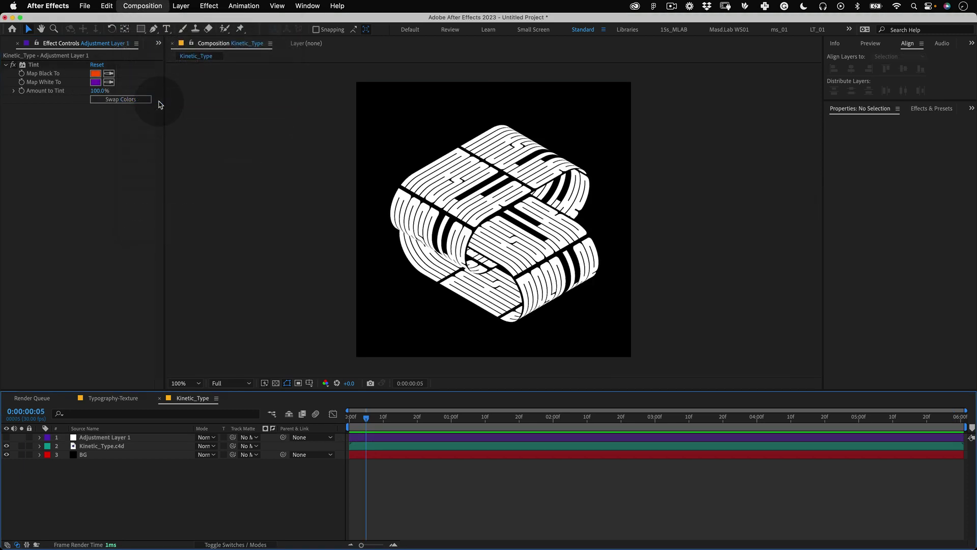
pyautogui.click(888, 419)
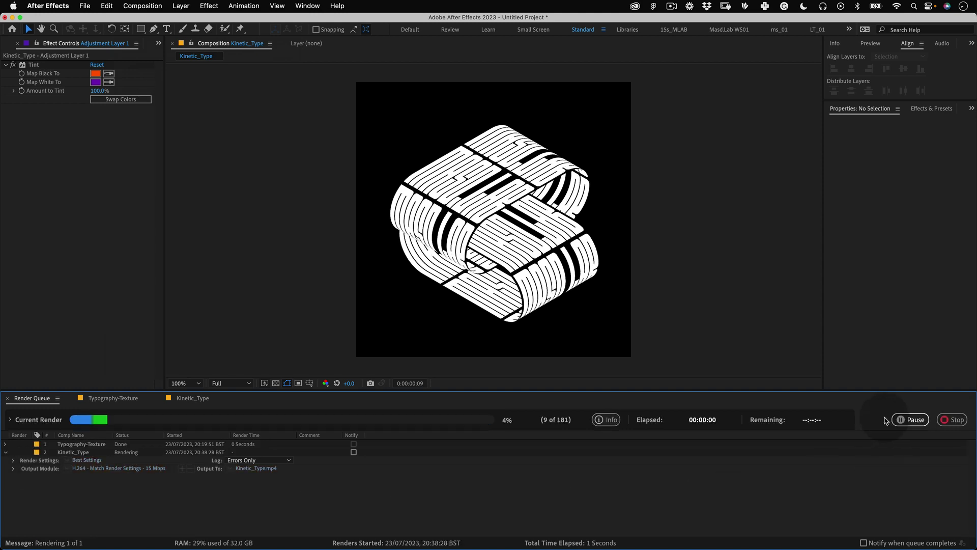
pyautogui.press('super+Tab')
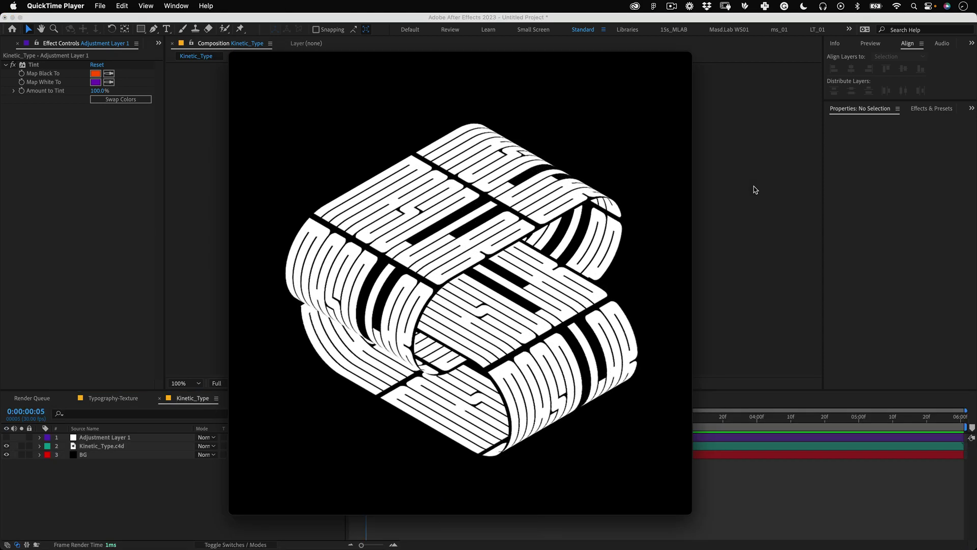